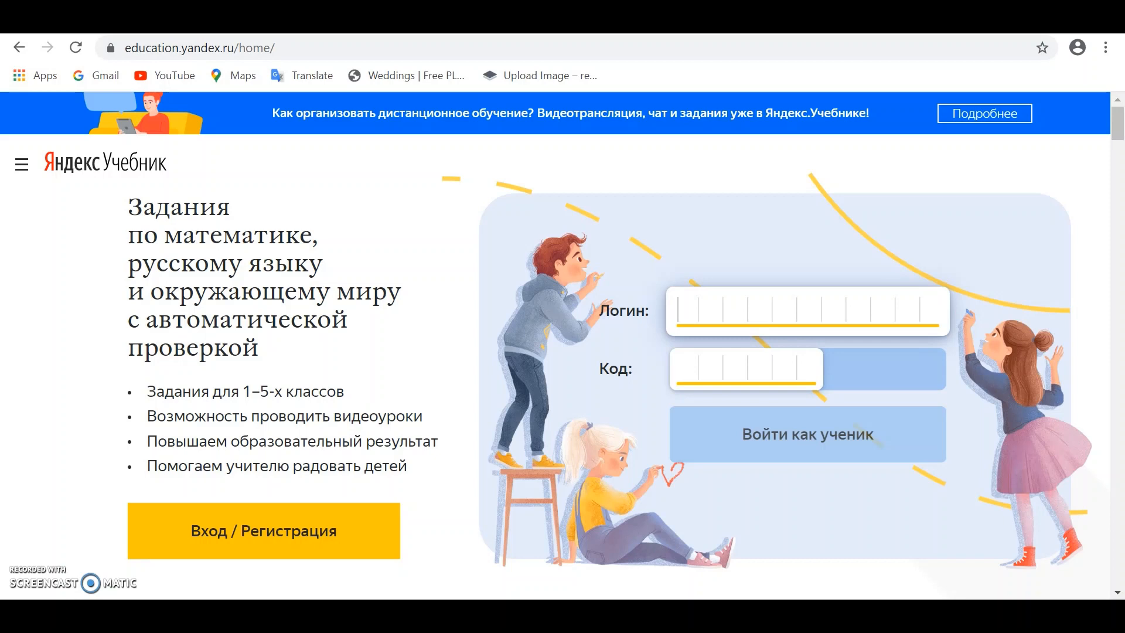
Open login and registration from the Яндекс.Учебник home page and choose the teacher role (Учитель)
click(48, 37)
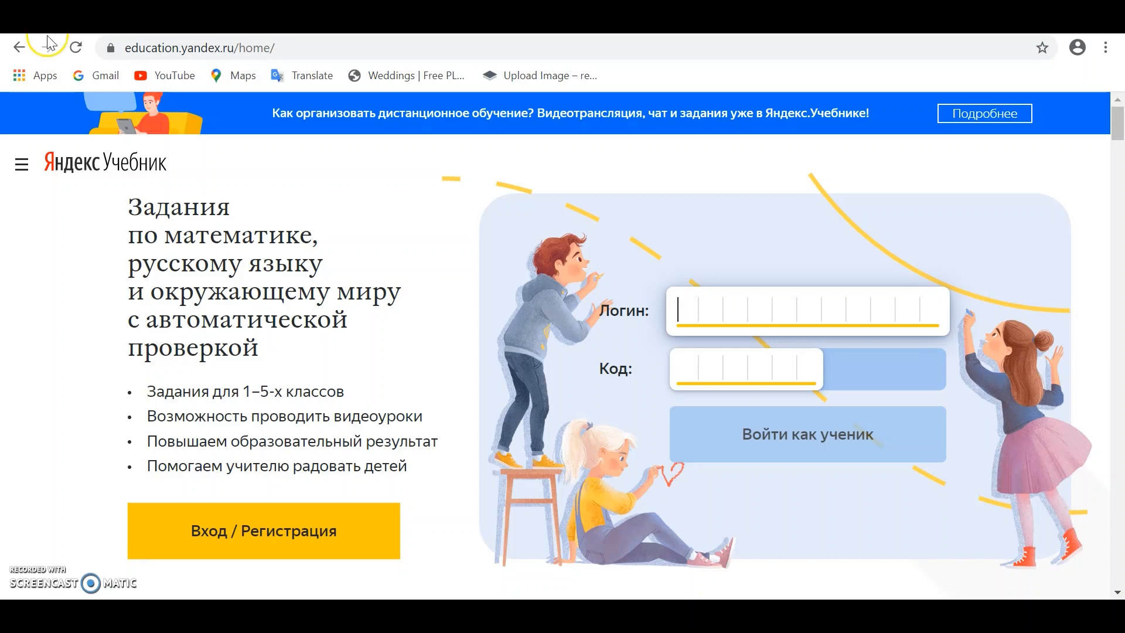
click(287, 47)
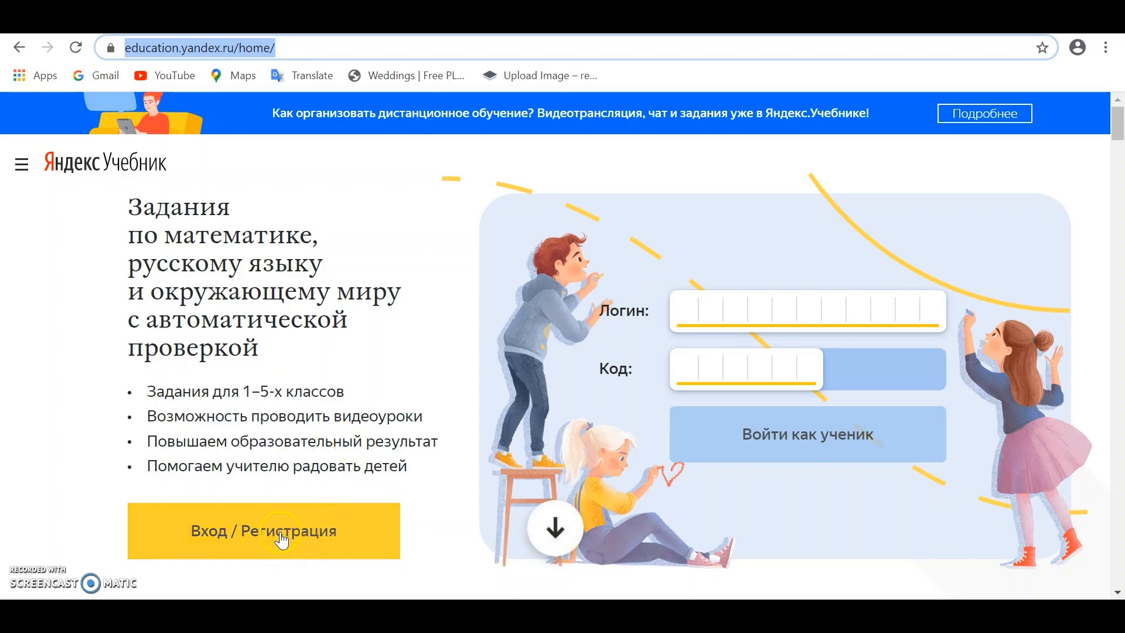
click(212, 522)
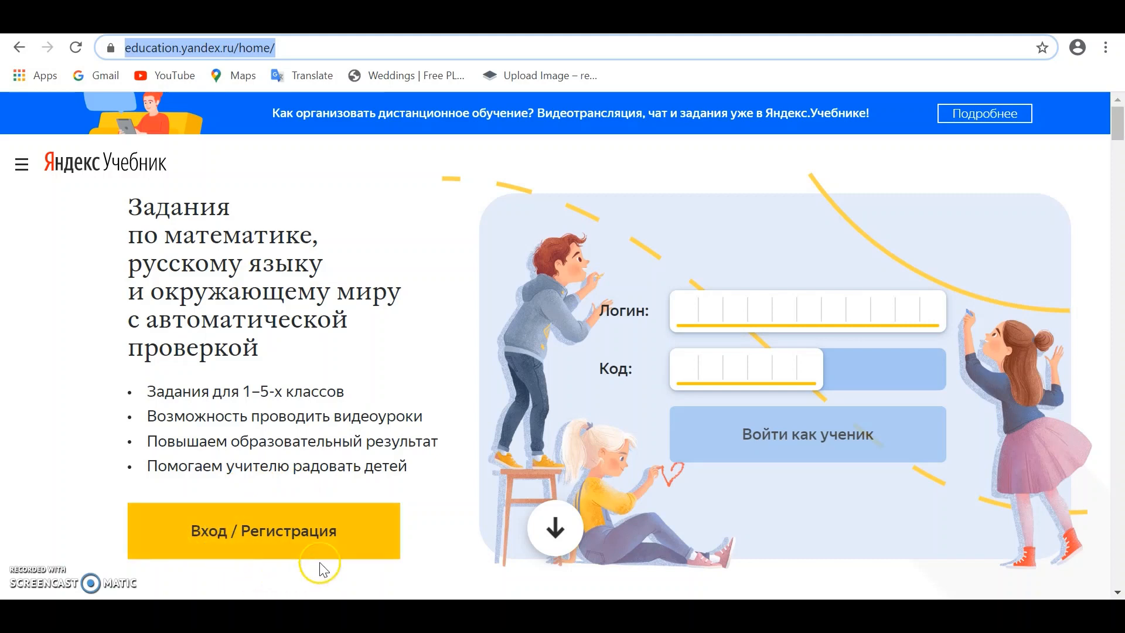
click(339, 527)
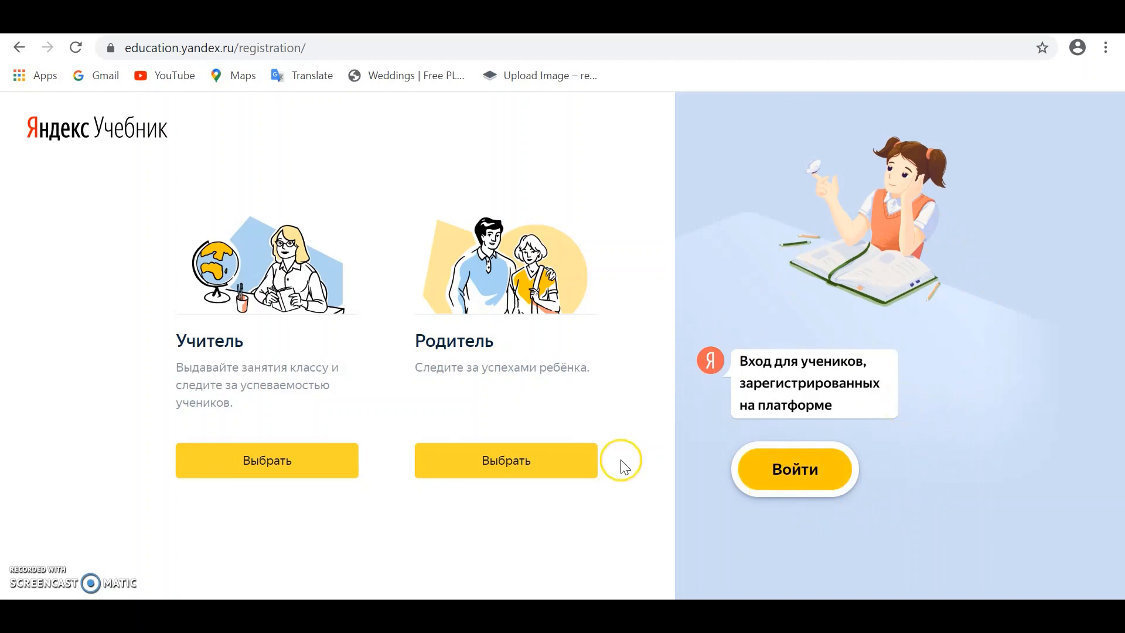
click(256, 470)
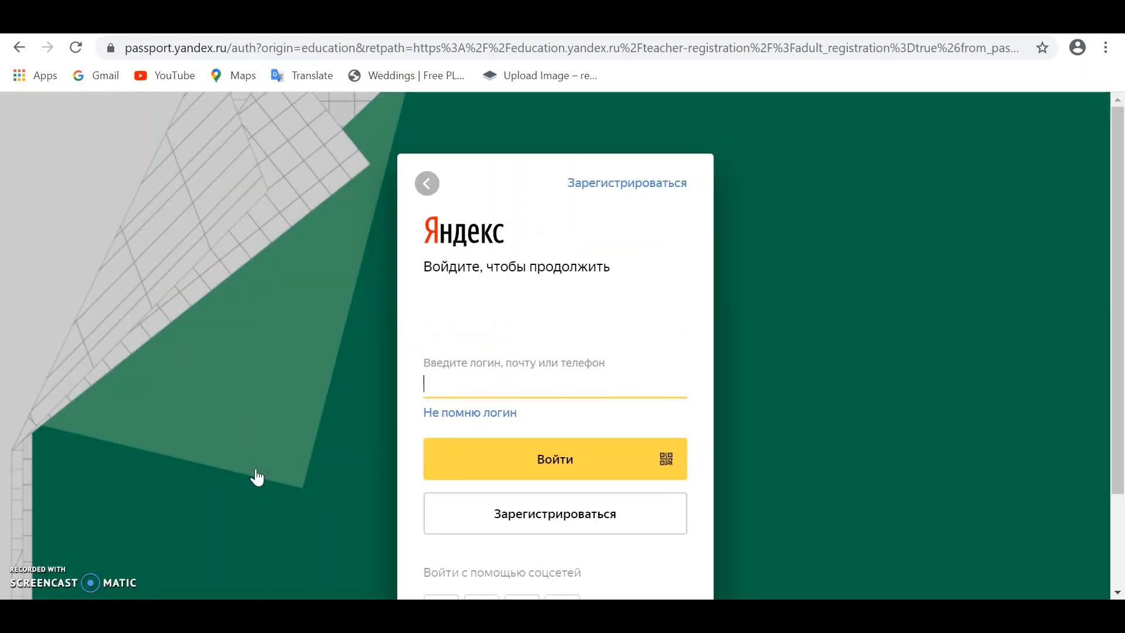
Open the registration form for a new Yandex account instead of logging in with an existing one
click(505, 229)
click(631, 250)
click(506, 261)
click(469, 394)
scroll(455, 385, down, 3)
click(497, 444)
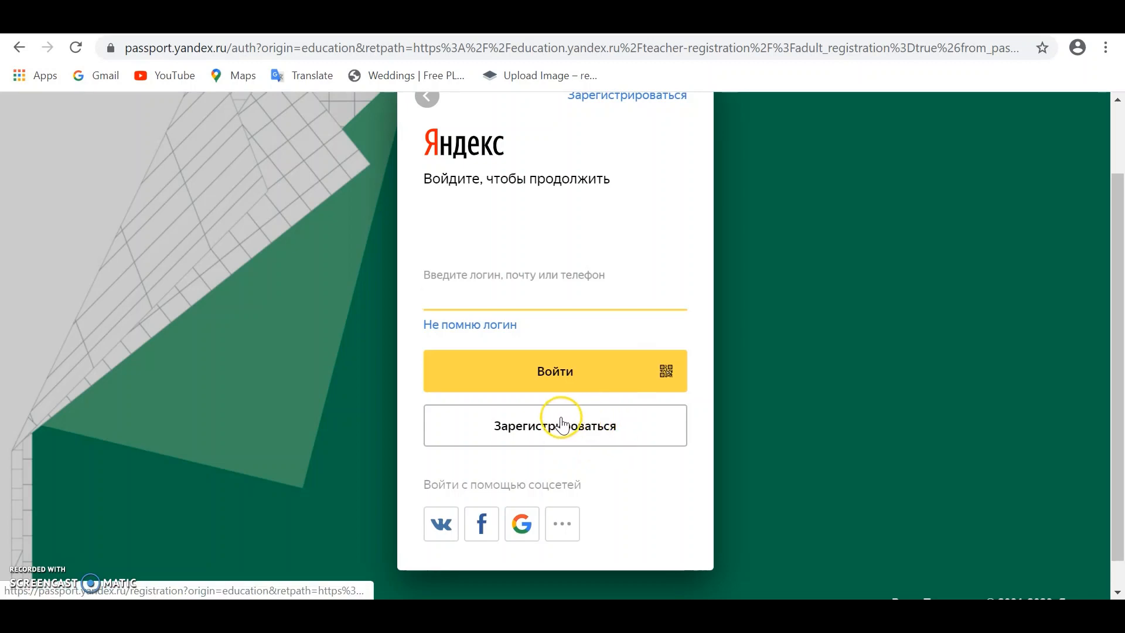
click(585, 423)
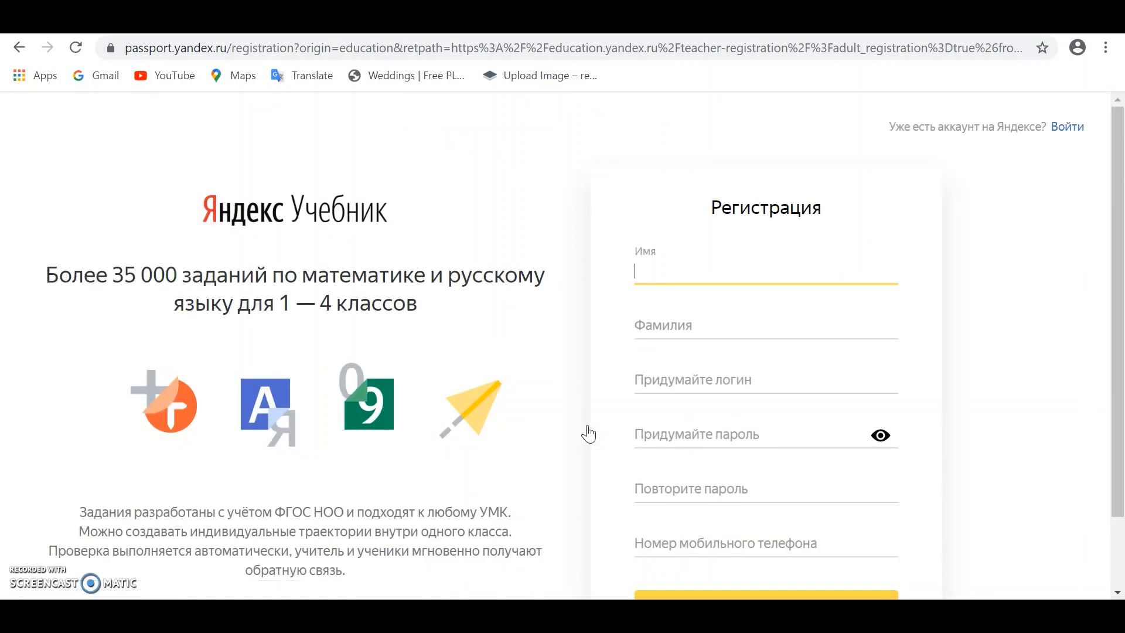
Fill in the first name and last name in the registration form and choose the second suggested free login
click(1010, 251)
scroll(1015, 250, down, 1)
scroll(1015, 250, down, 1)
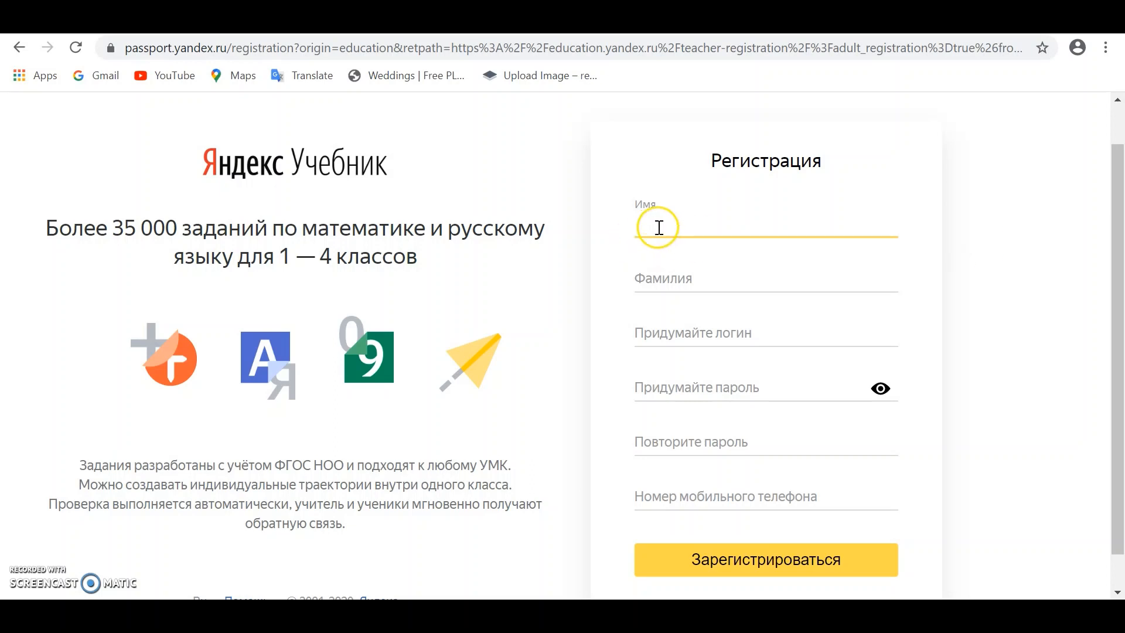
text(Mektep)
click(662, 276)
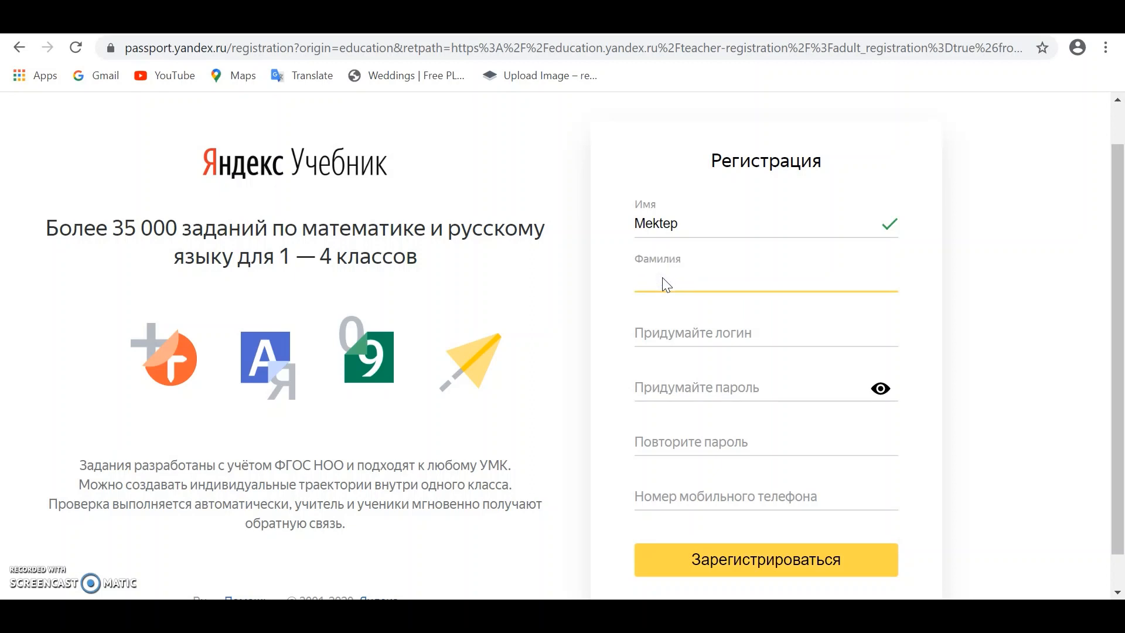
text(Plus)
click(662, 336)
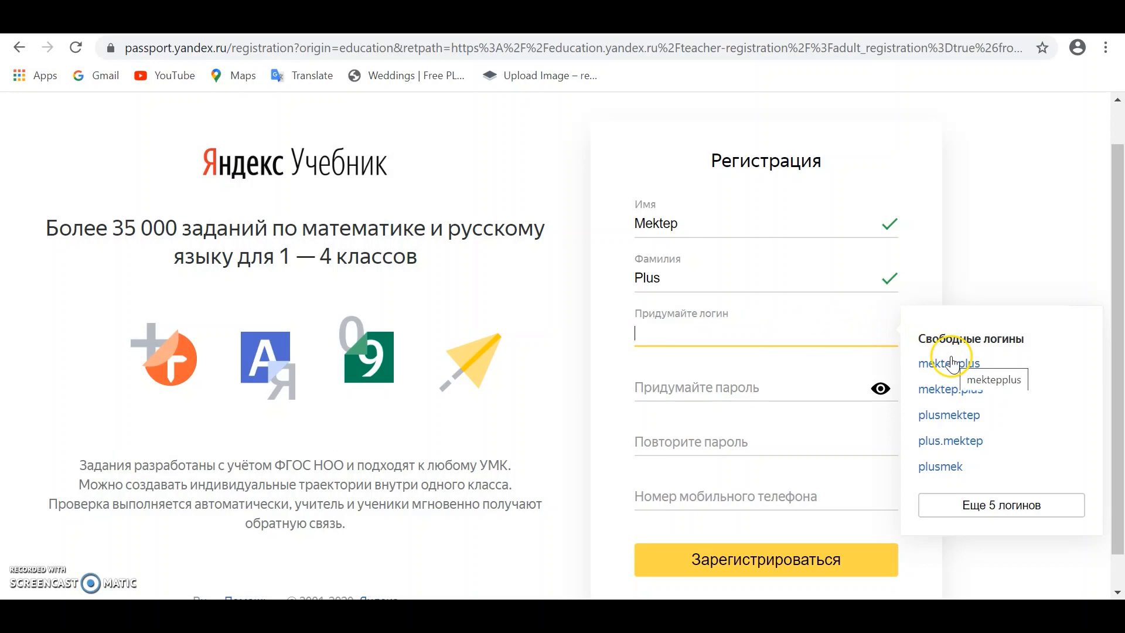
click(972, 390)
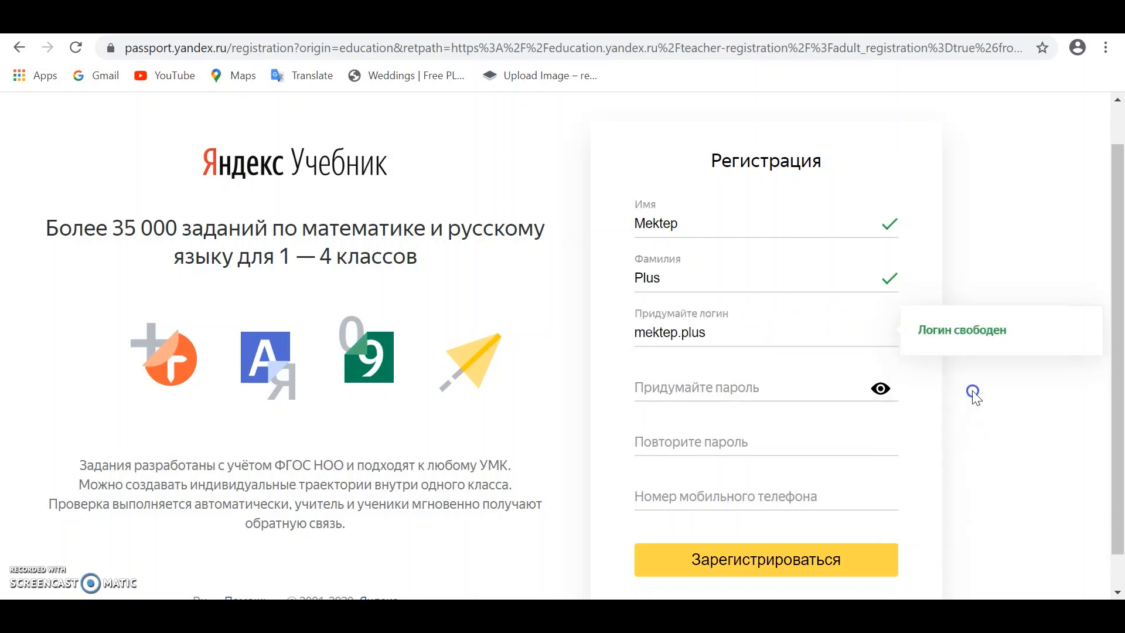
Enter the account password, complete the registration form and accept the privacy policy and terms of use
click(726, 388)
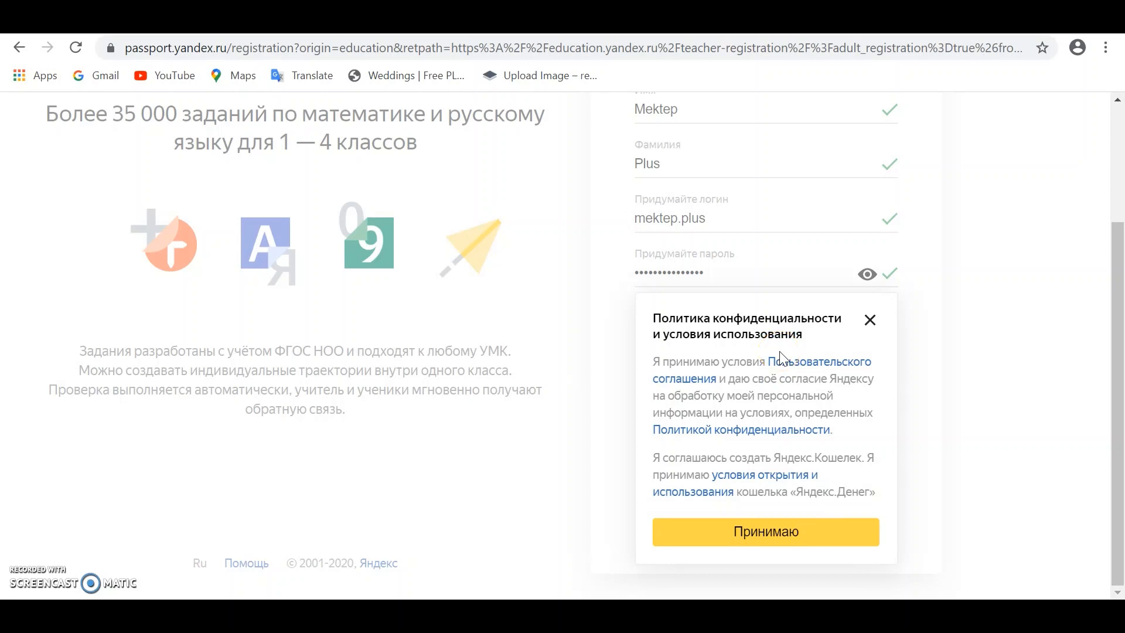
click(771, 534)
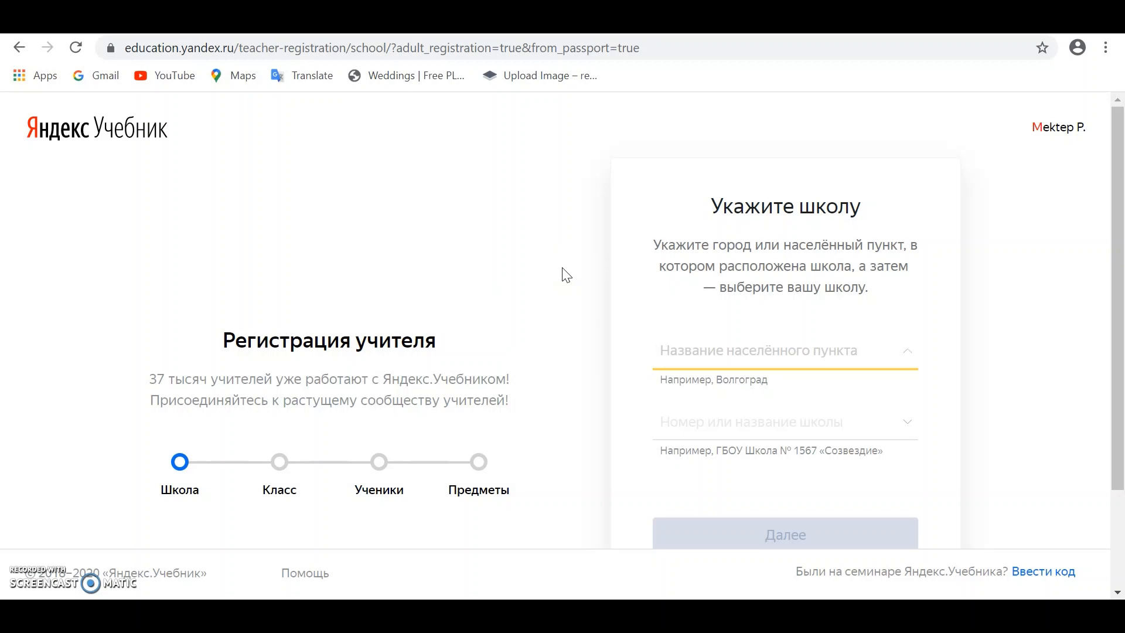
Specify the school as УК АФМШЛ №61 in Бишкек, Кыргызстан, and continue to the class stage
click(753, 355)
click(696, 355)
text(Бишкек)
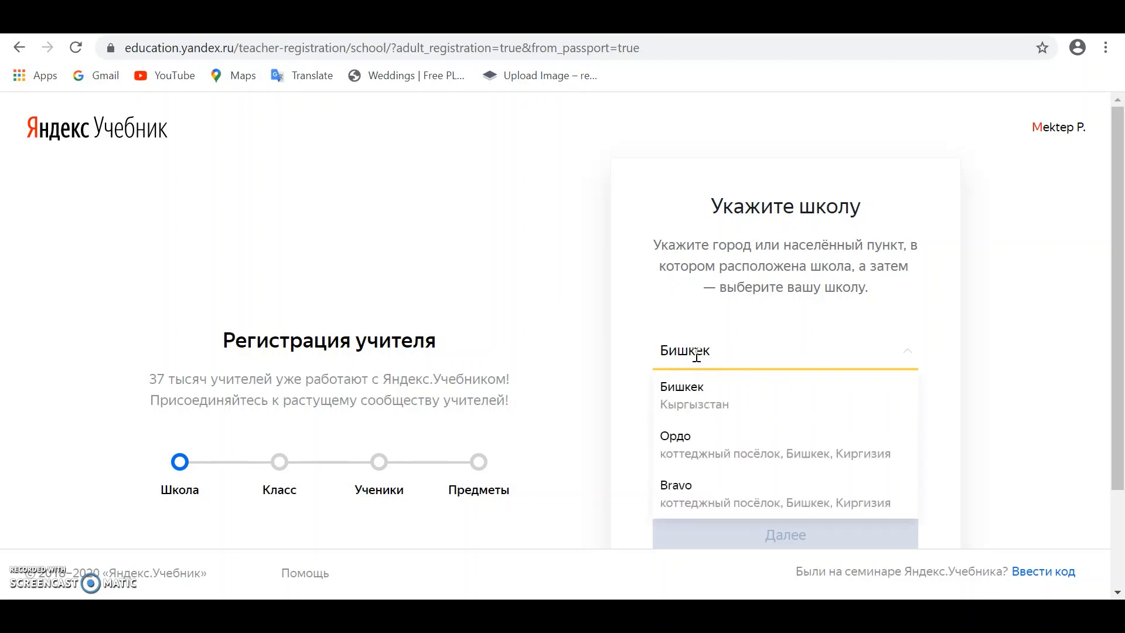
click(720, 397)
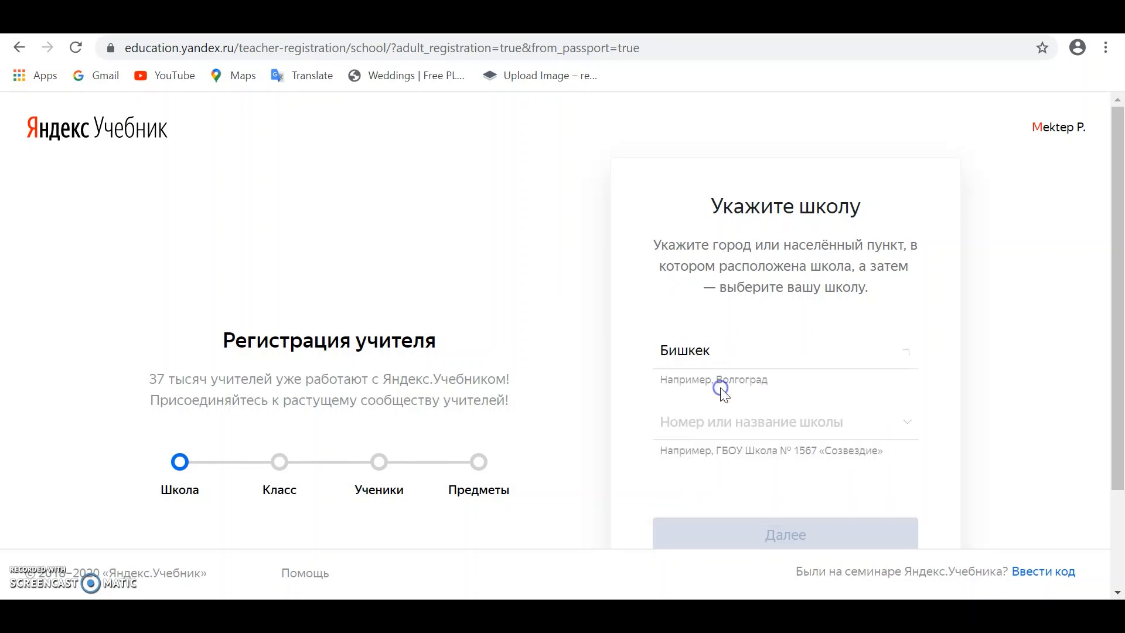
click(718, 426)
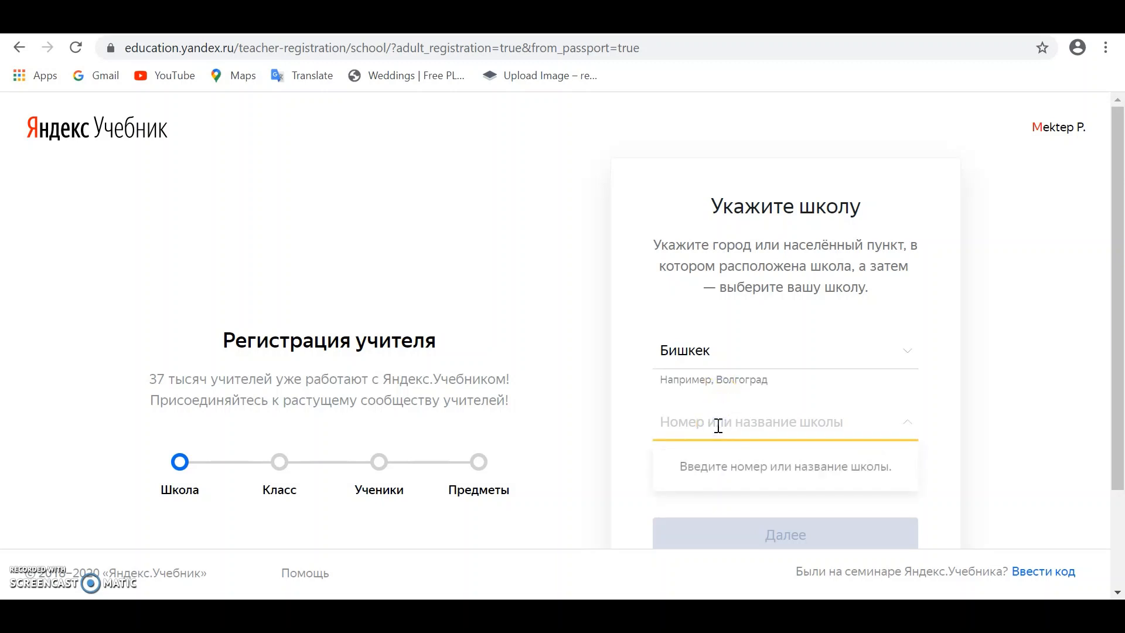
text(61)
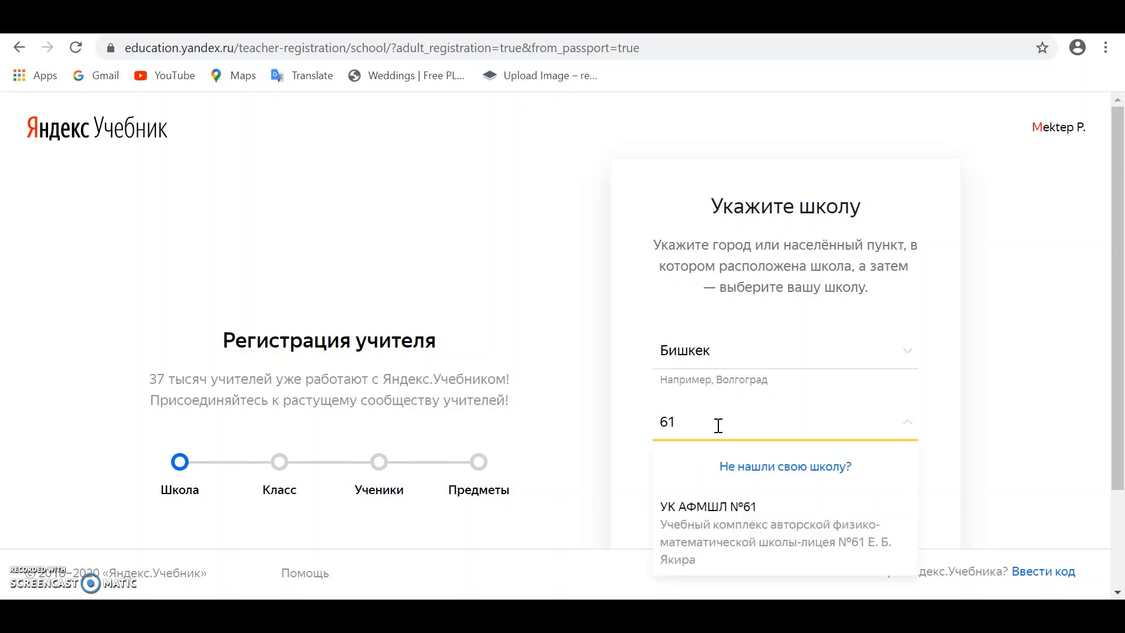
click(754, 520)
scroll(753, 512, down, 2)
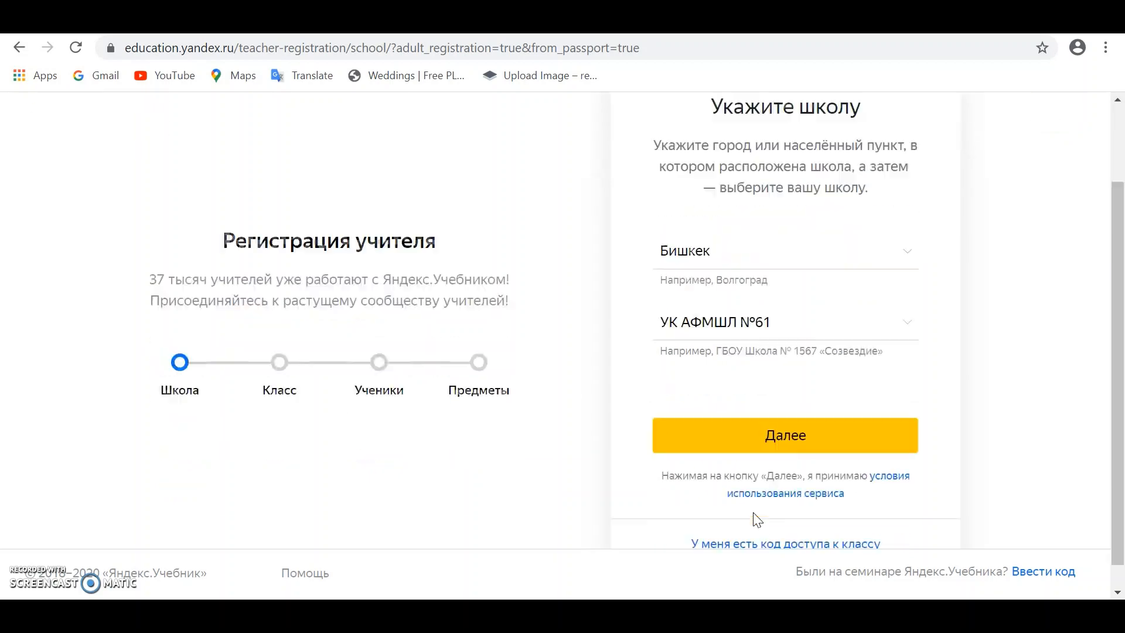
click(795, 418)
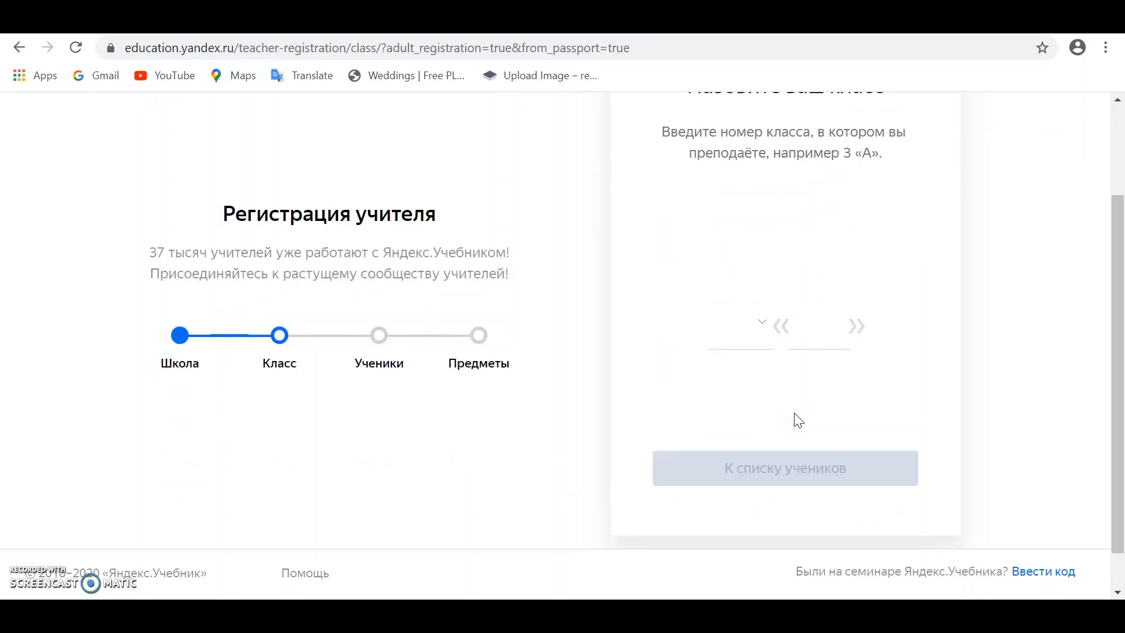
Name the class 1 «а» and continue to the student list
scroll(881, 212, up, 2)
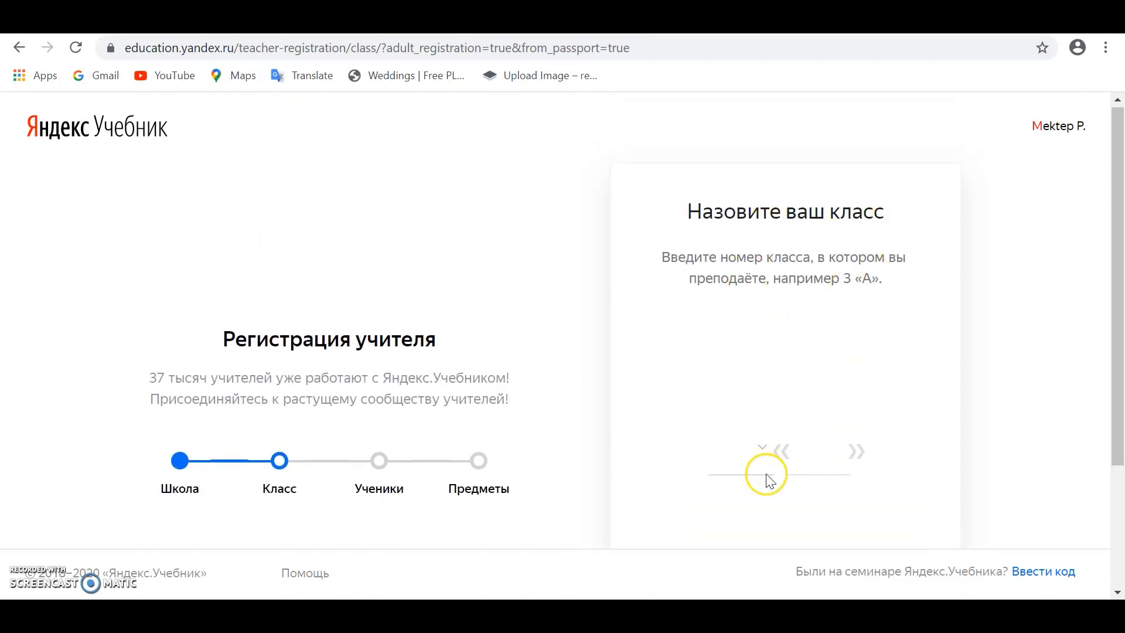
click(755, 458)
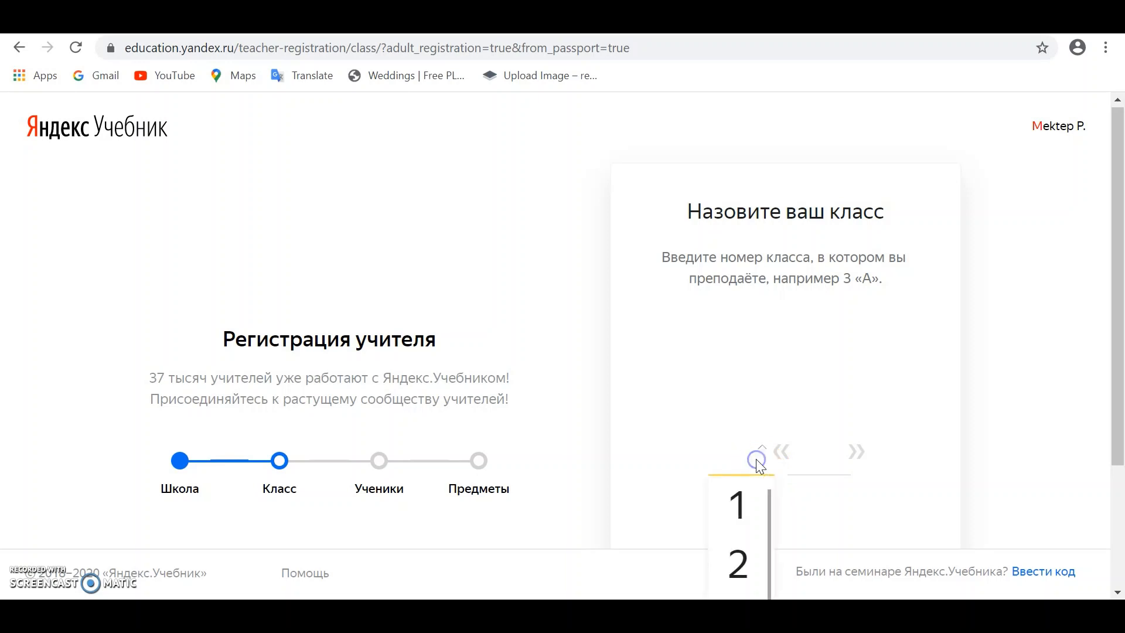
click(748, 502)
click(804, 462)
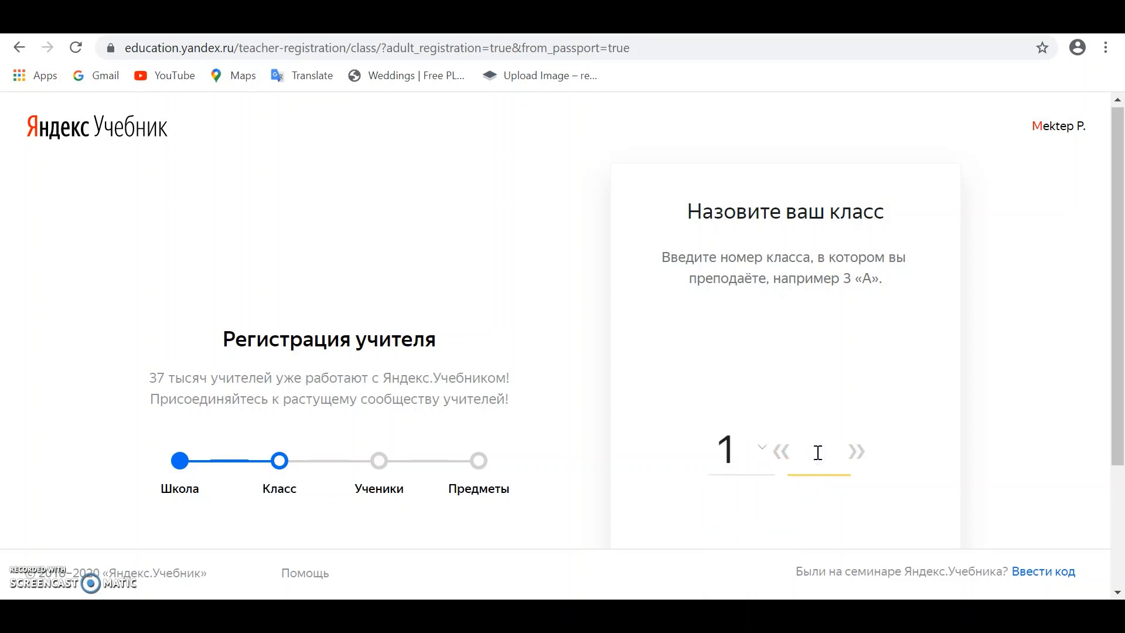
text(а)
scroll(924, 399, down, 3)
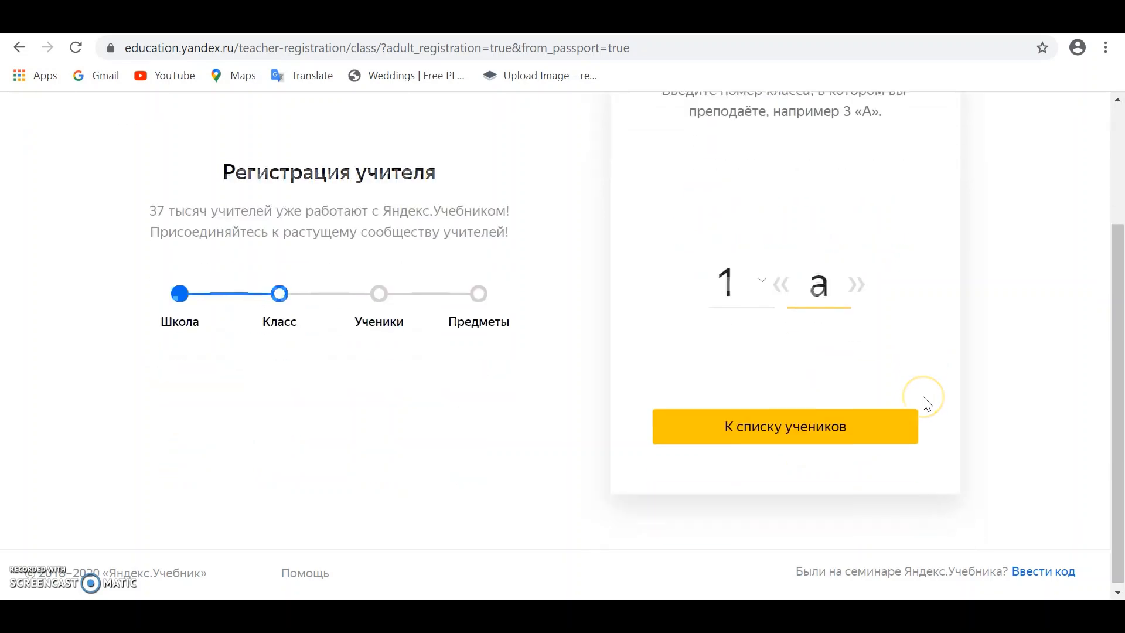
click(847, 418)
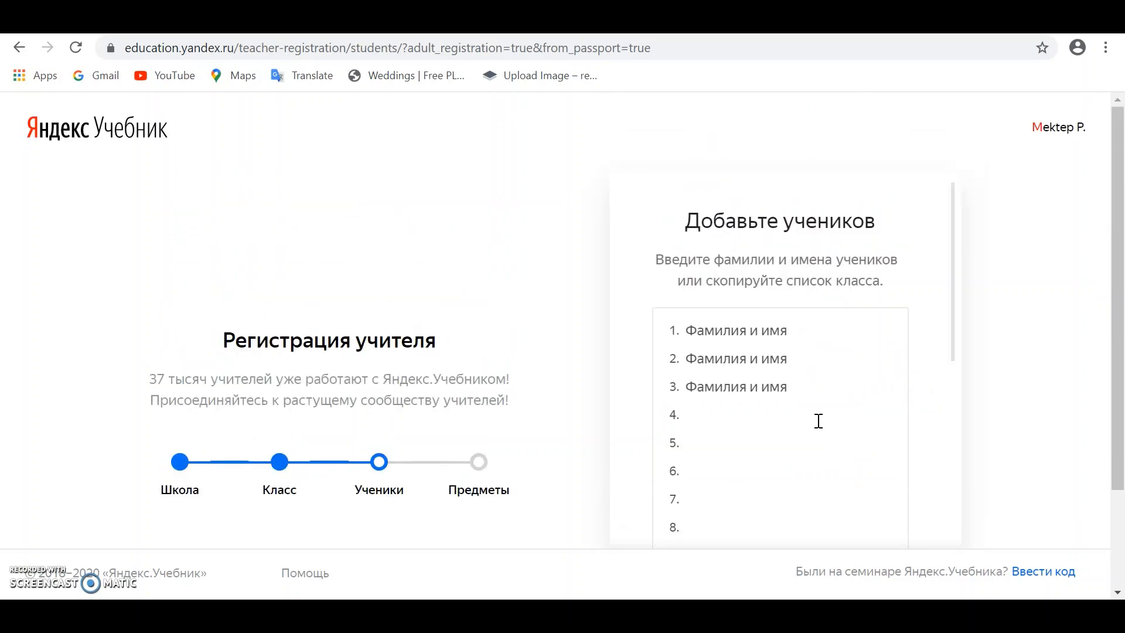
Enter placeholder student names in the first three rows of the class list and continue to subject selection
text(Tuuu)
click(736, 362)
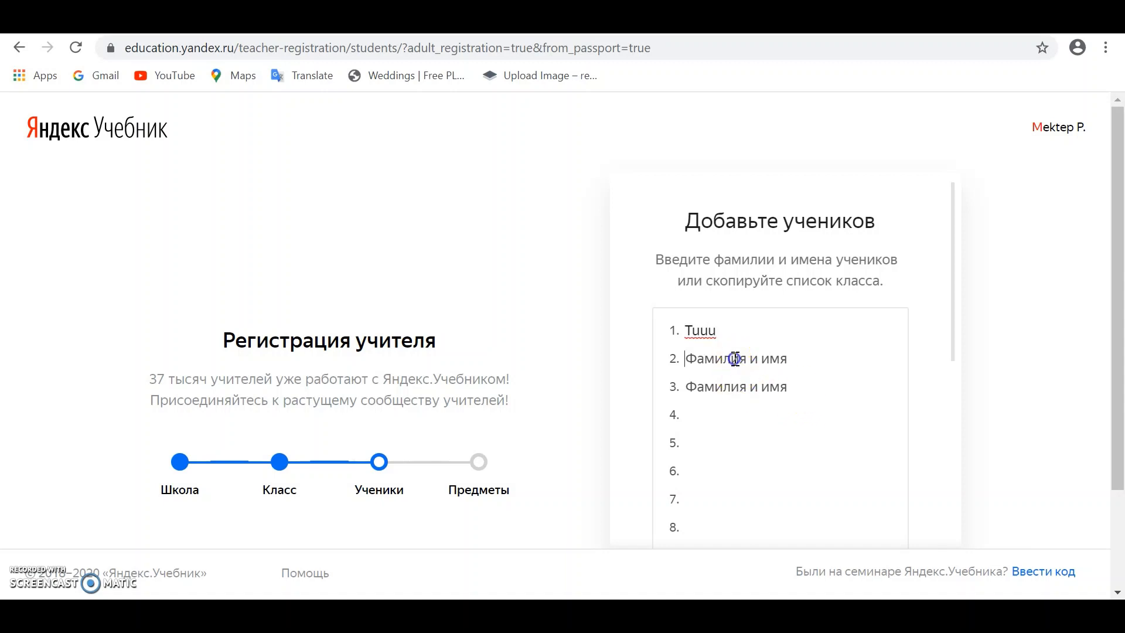
text(Thhhkhjkj)
click(695, 385)
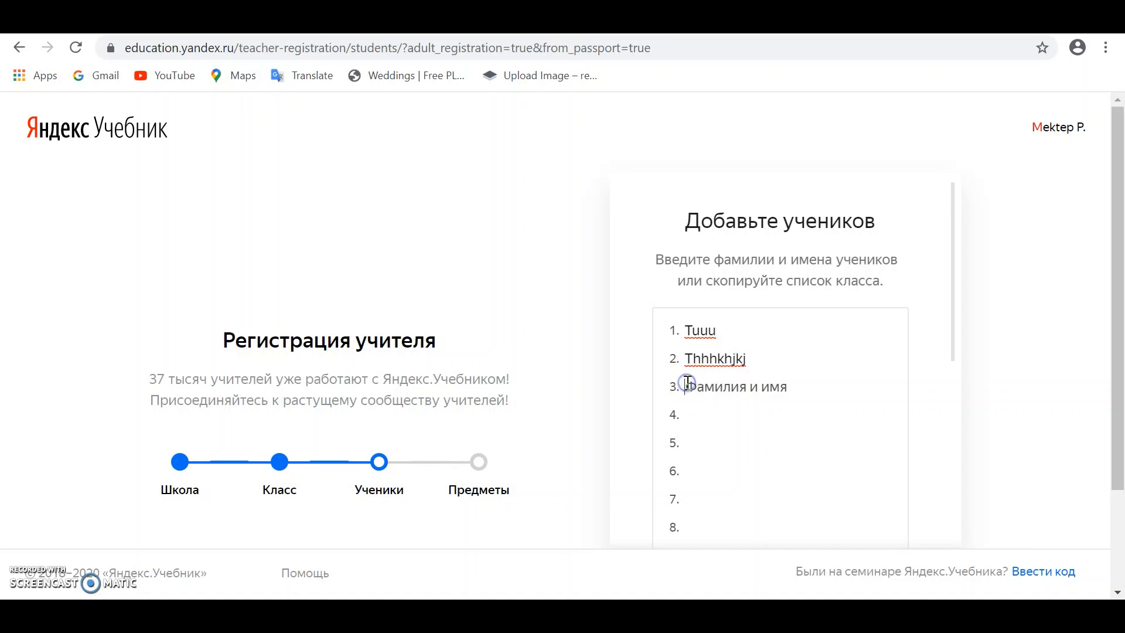
text(Tgvhgbjn)
scroll(689, 384, down, 7)
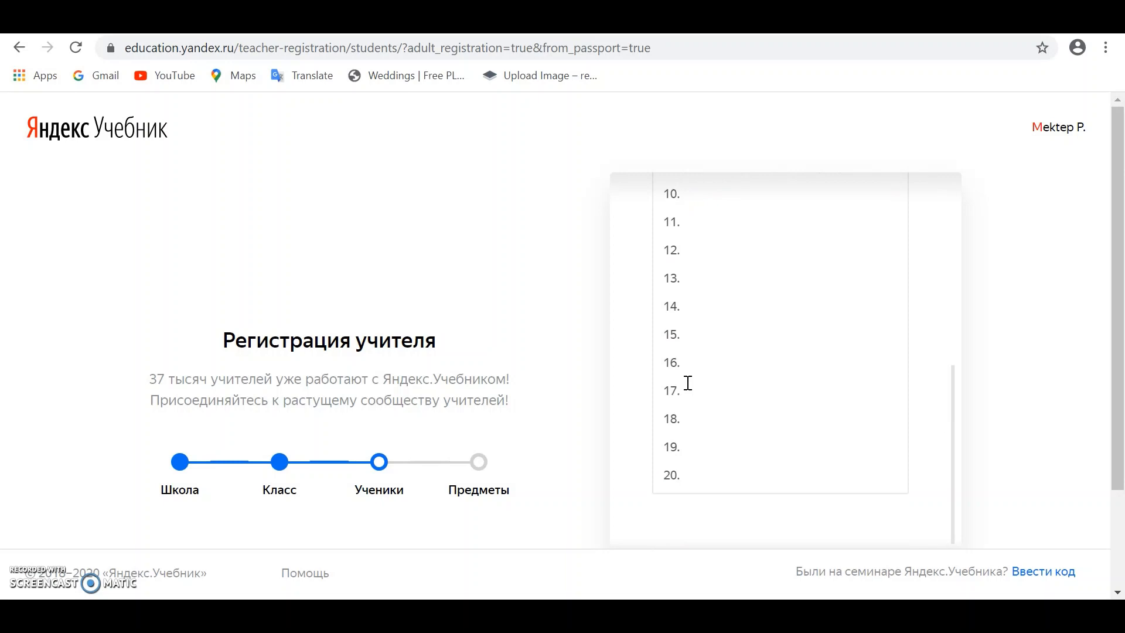
click(1115, 345)
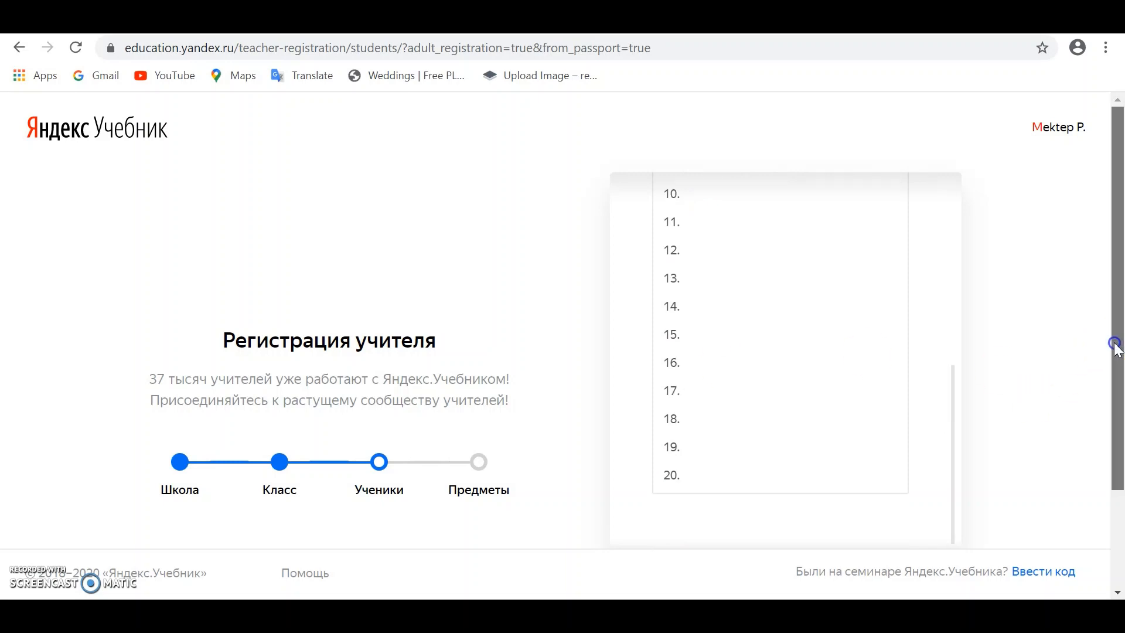
drag(1115, 346, 1113, 442)
click(816, 488)
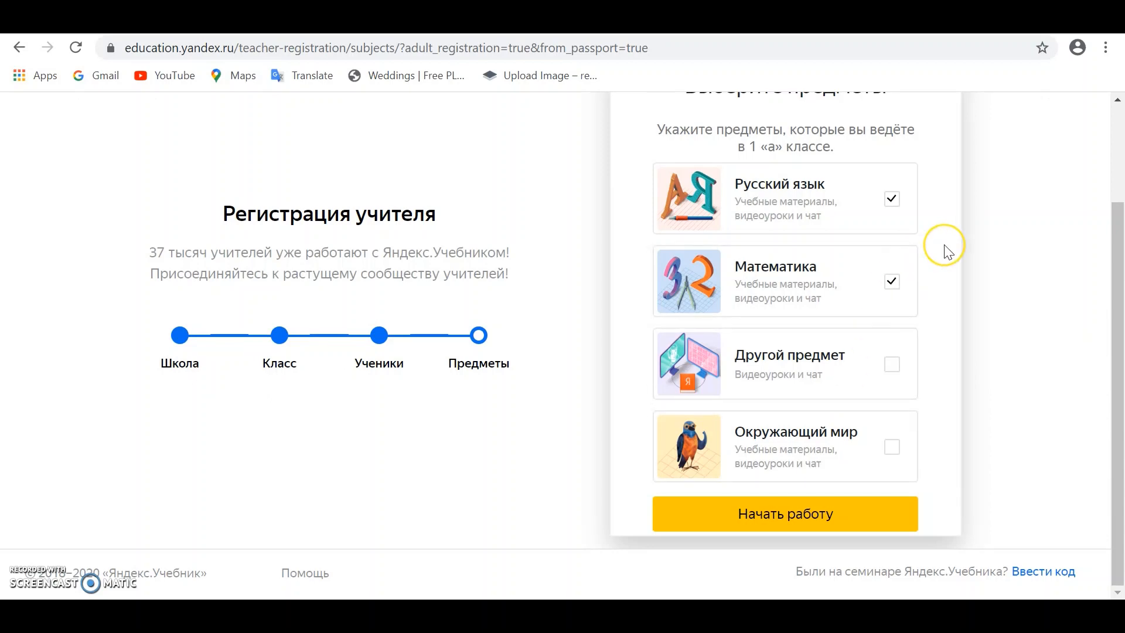
Add Другой предмет and Окружающий мир to the class's subjects, finish the registration and dismiss the additional e-mail request
scroll(947, 252, up, 2)
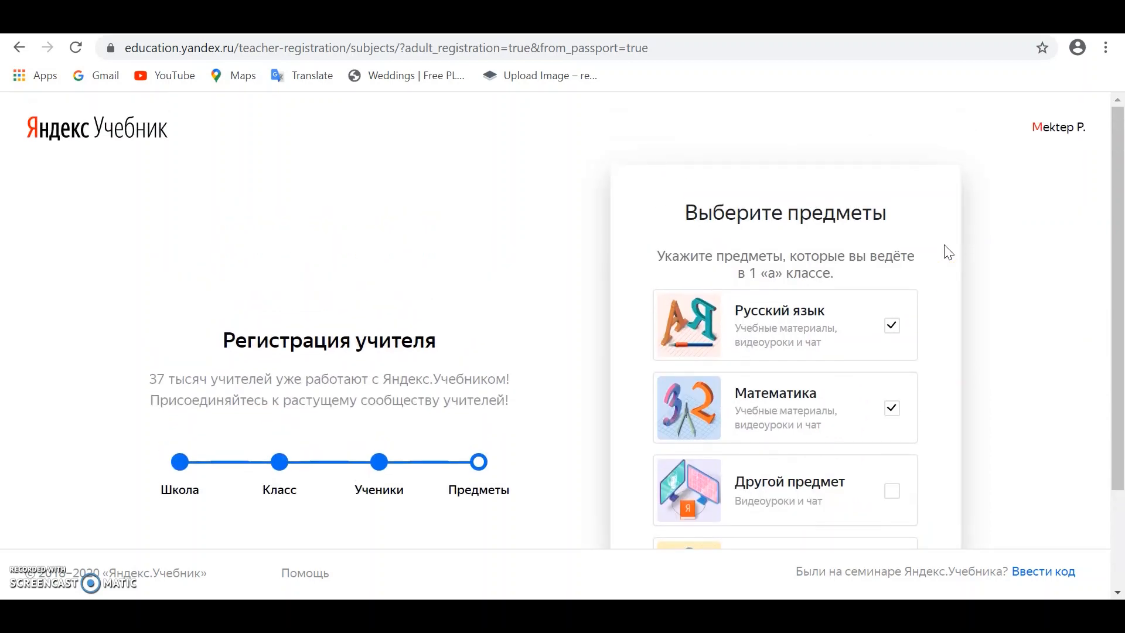
scroll(944, 328, down, 2)
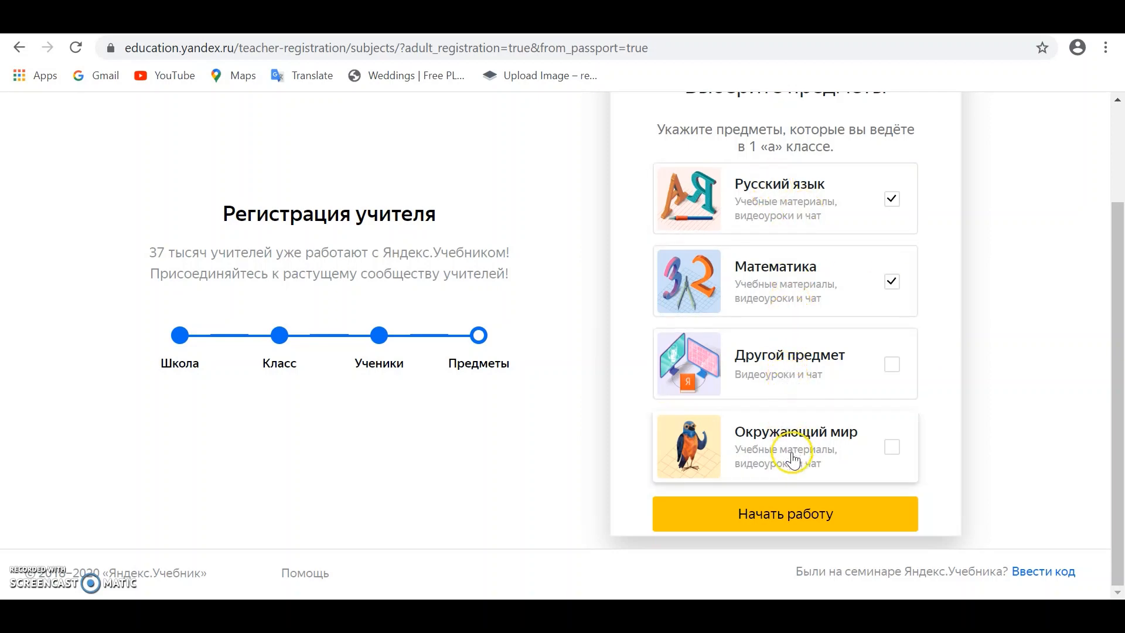
click(899, 371)
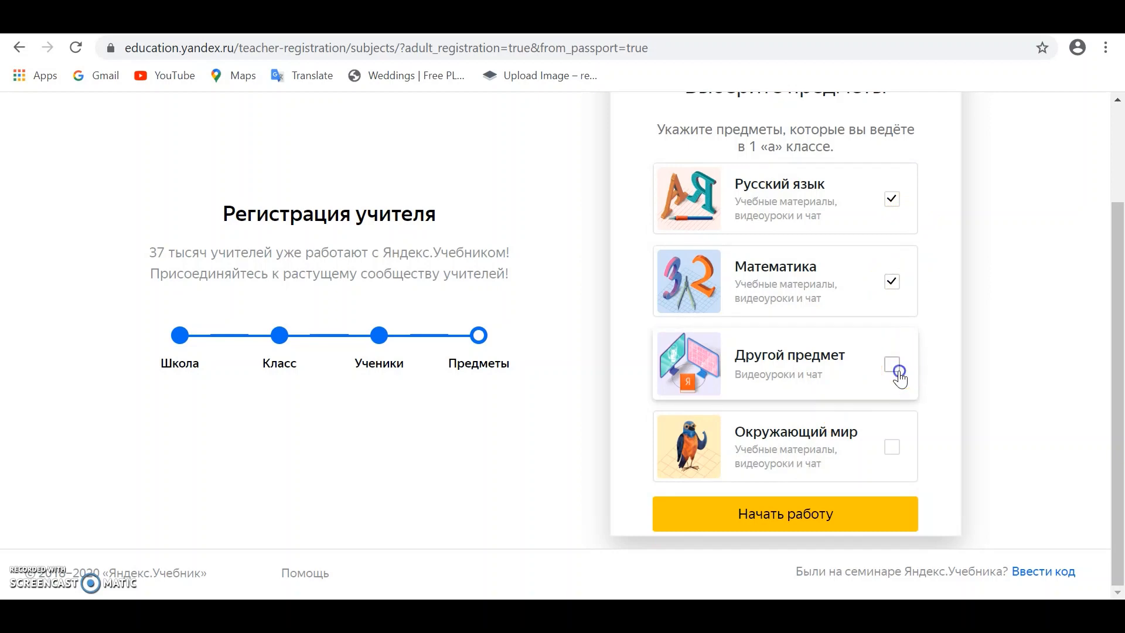
click(894, 449)
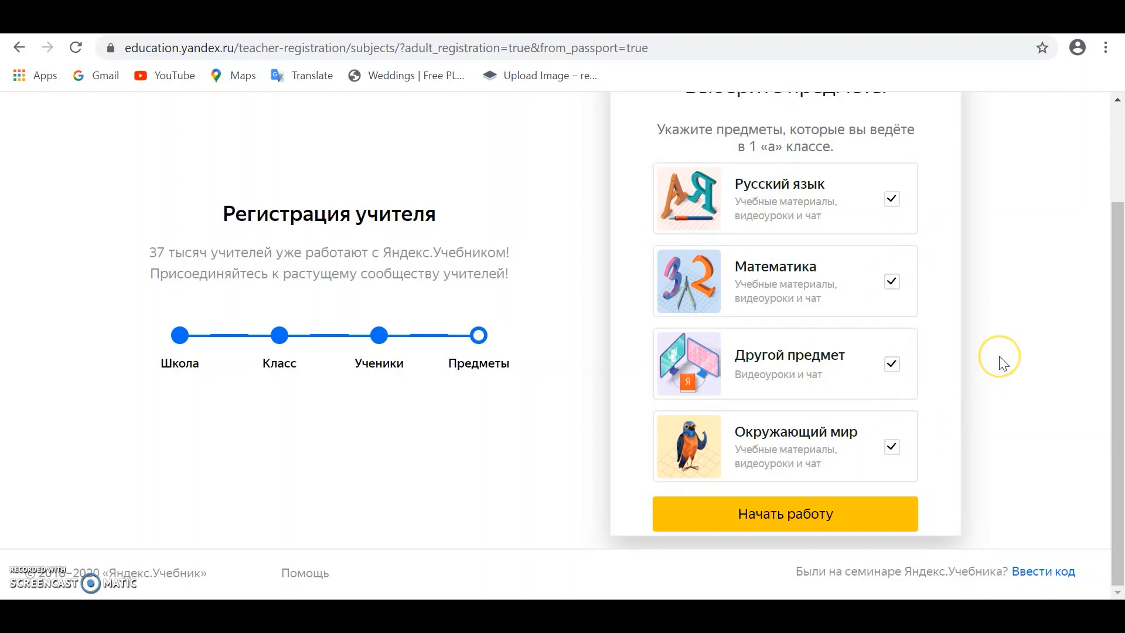
click(826, 525)
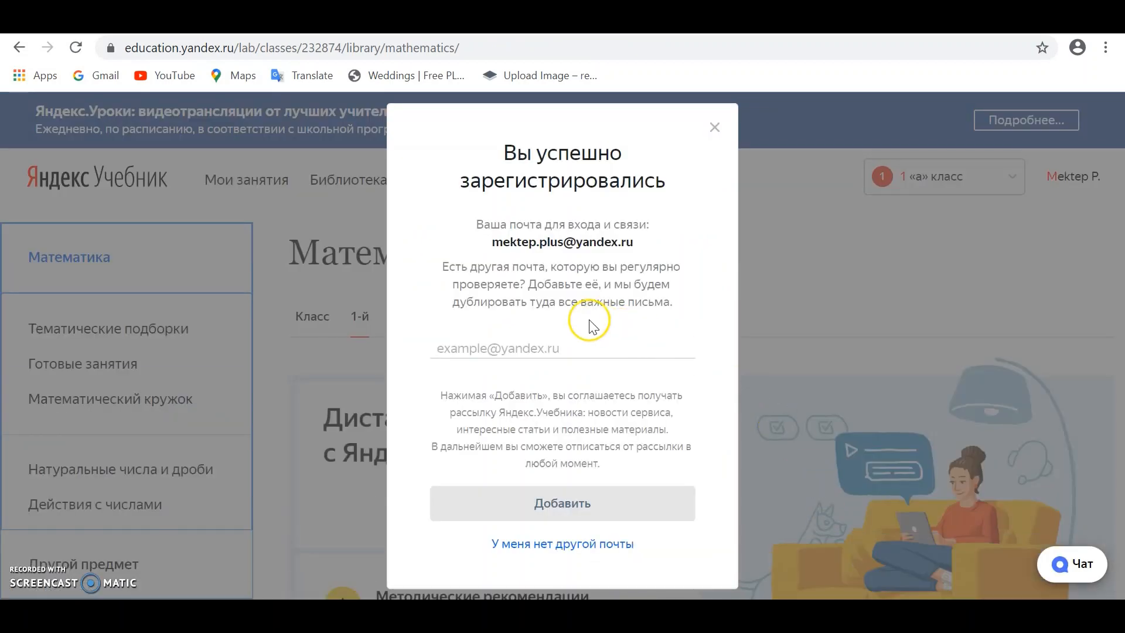
click(715, 128)
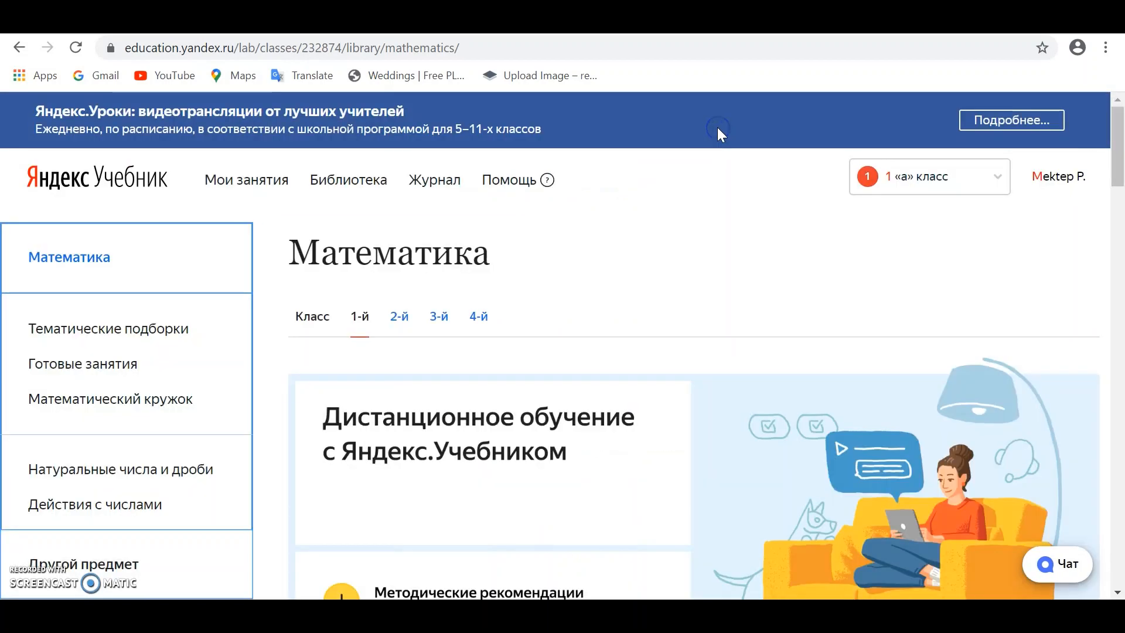
Look through the grade 1 Математика page of the library, including its main work scenarios and thematic tasks
click(737, 272)
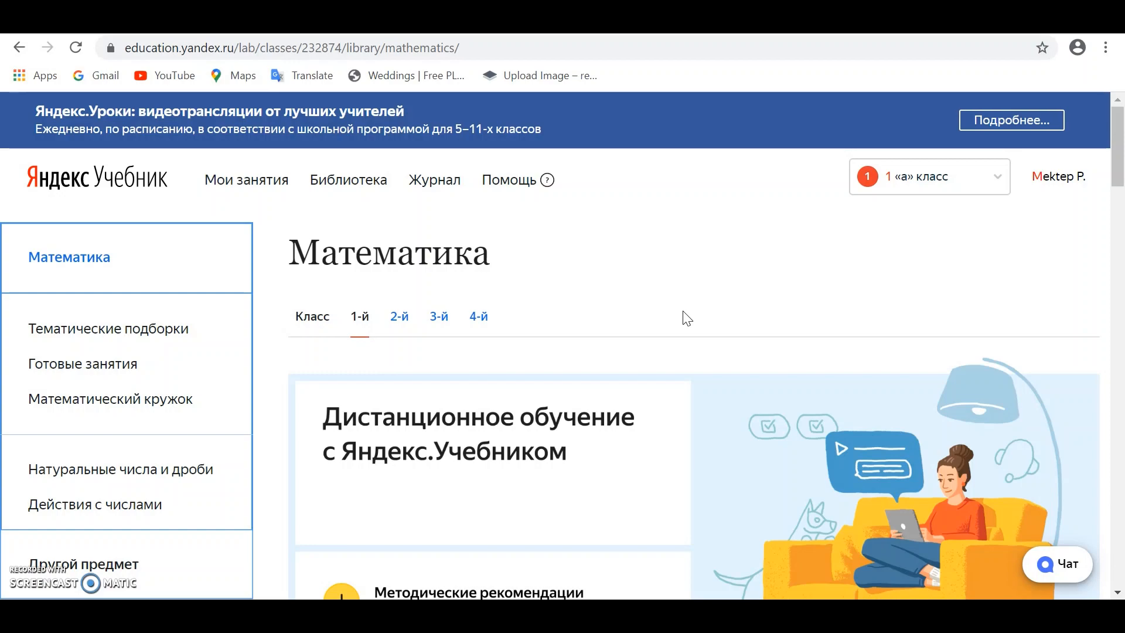
scroll(686, 318, down, 7)
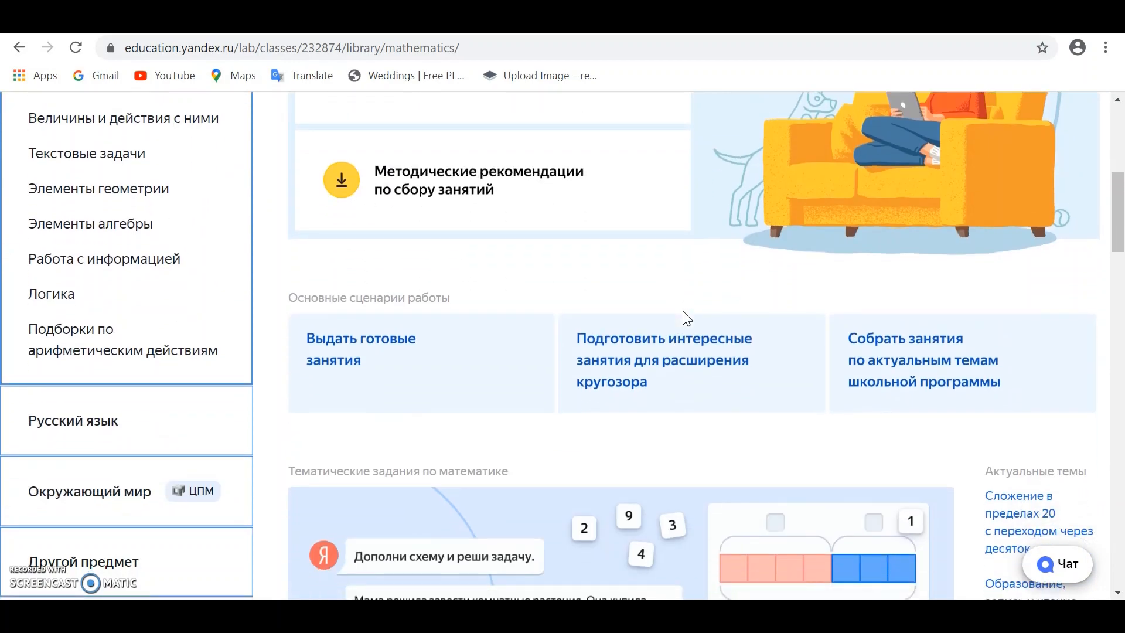
scroll(454, 410, down, 3)
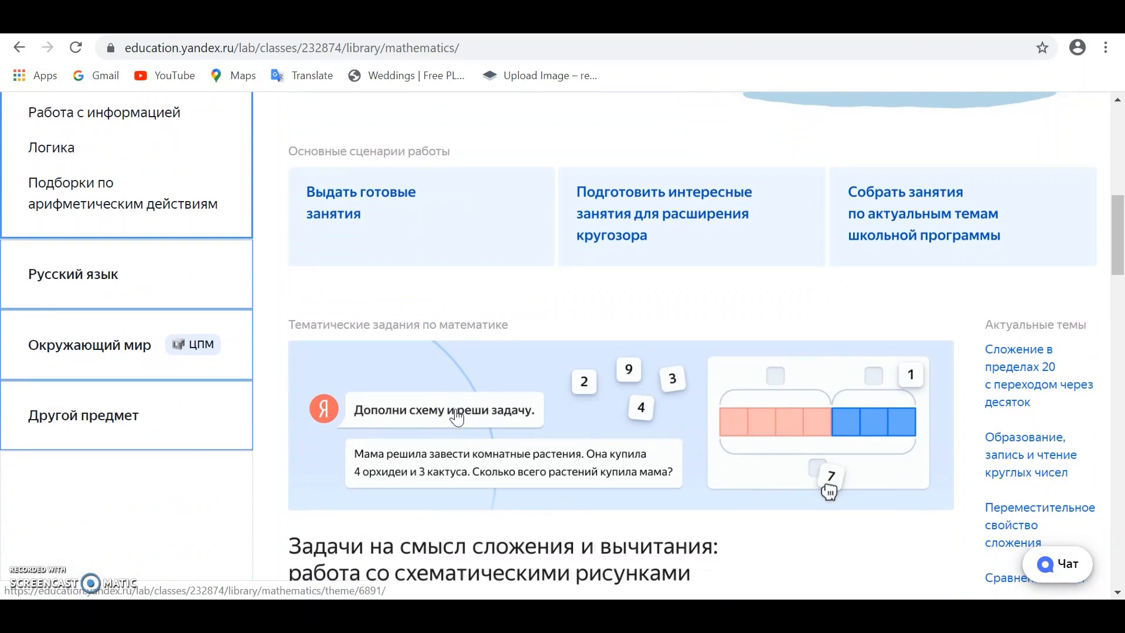
scroll(456, 417, down, 8)
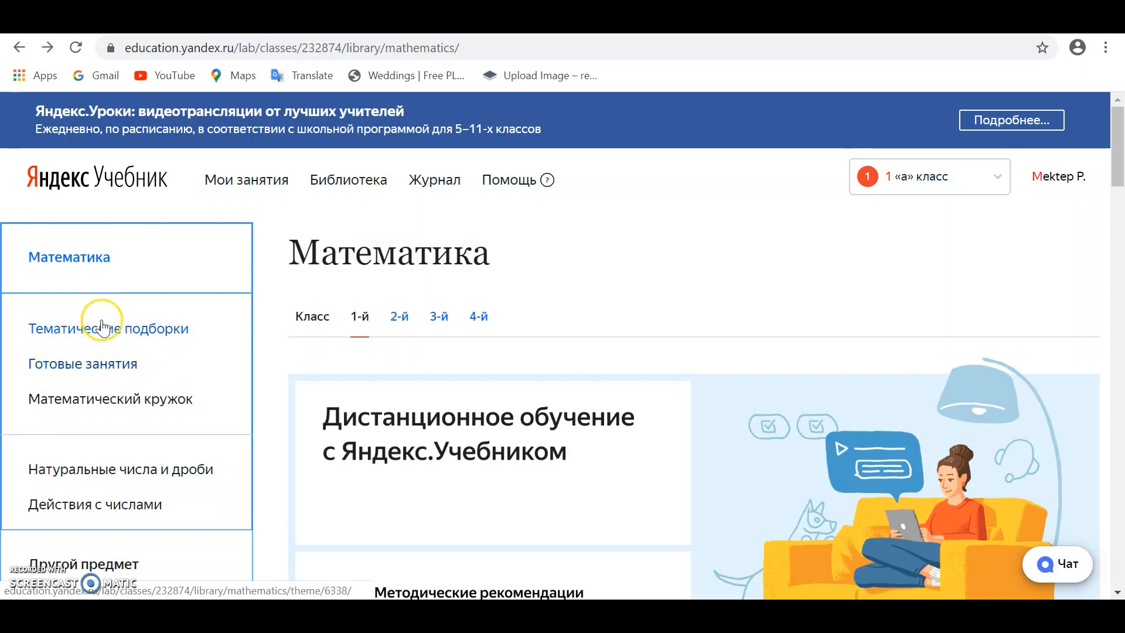
Open the topic «Учимся составлять краткую запись» from «Базовый уровень. 1 класс» among the Готовые занятия for Математика
click(86, 375)
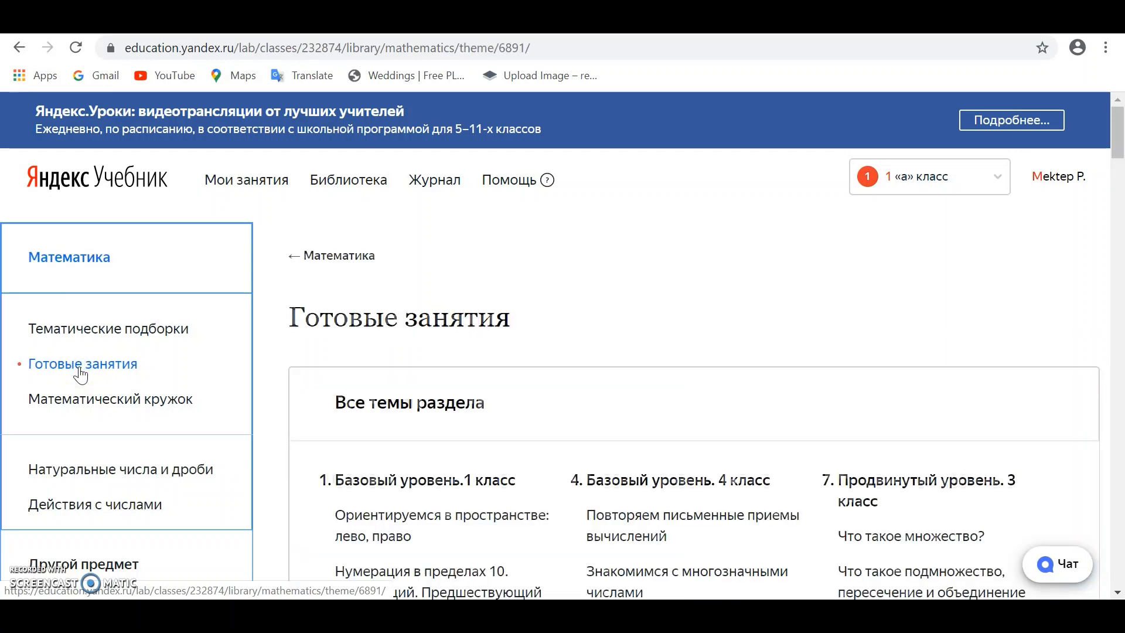
scroll(500, 427, down, 3)
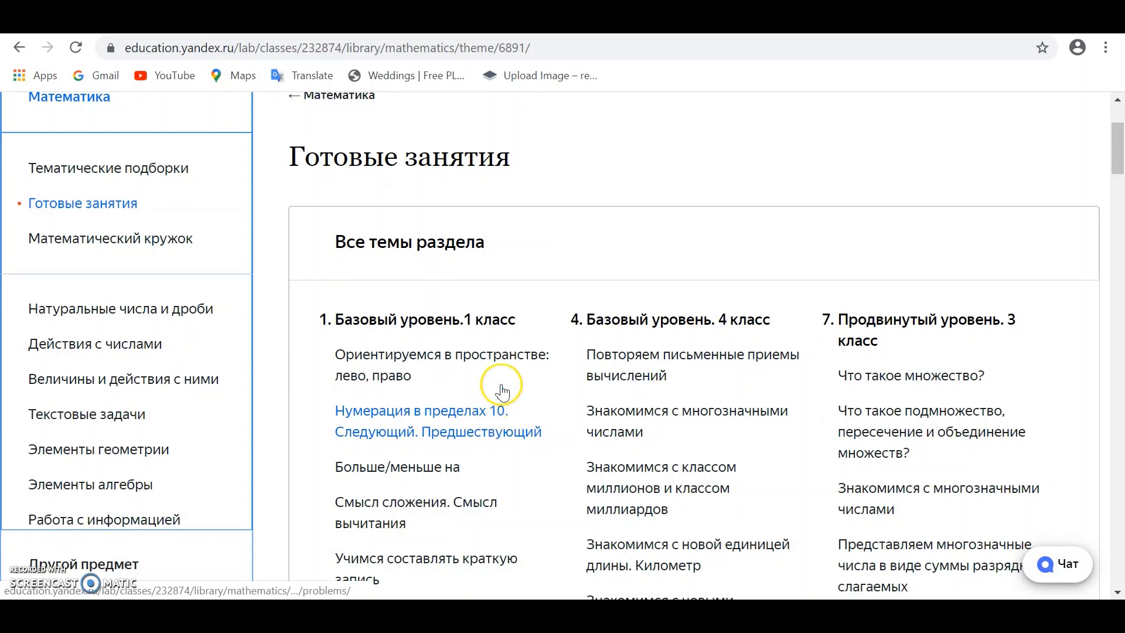
scroll(621, 384, down, 3)
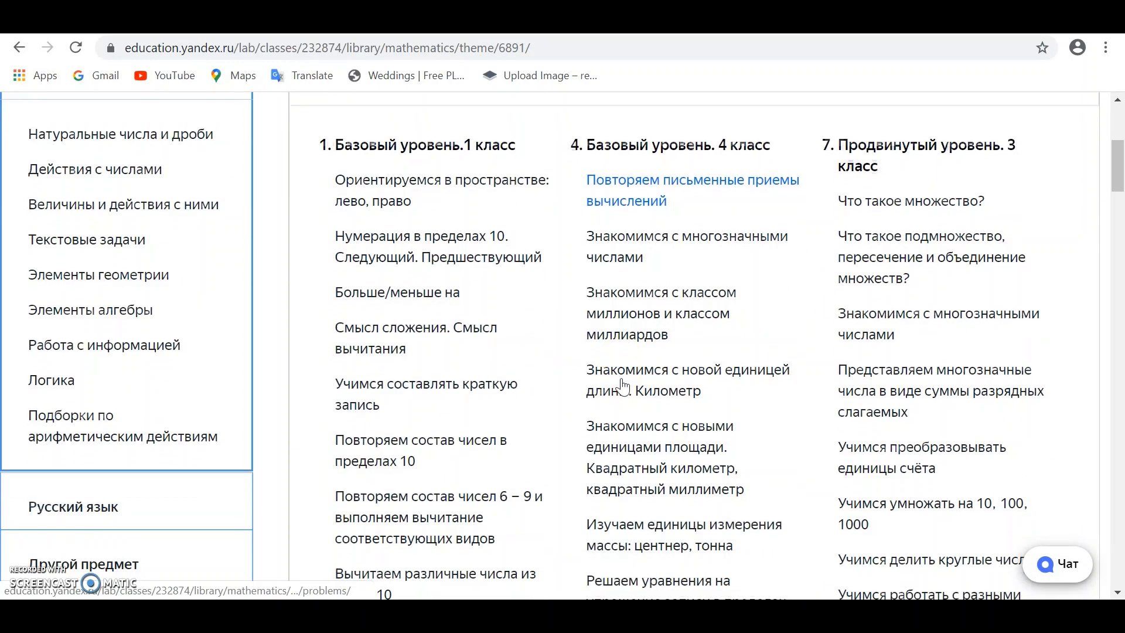
scroll(622, 387, down, 3)
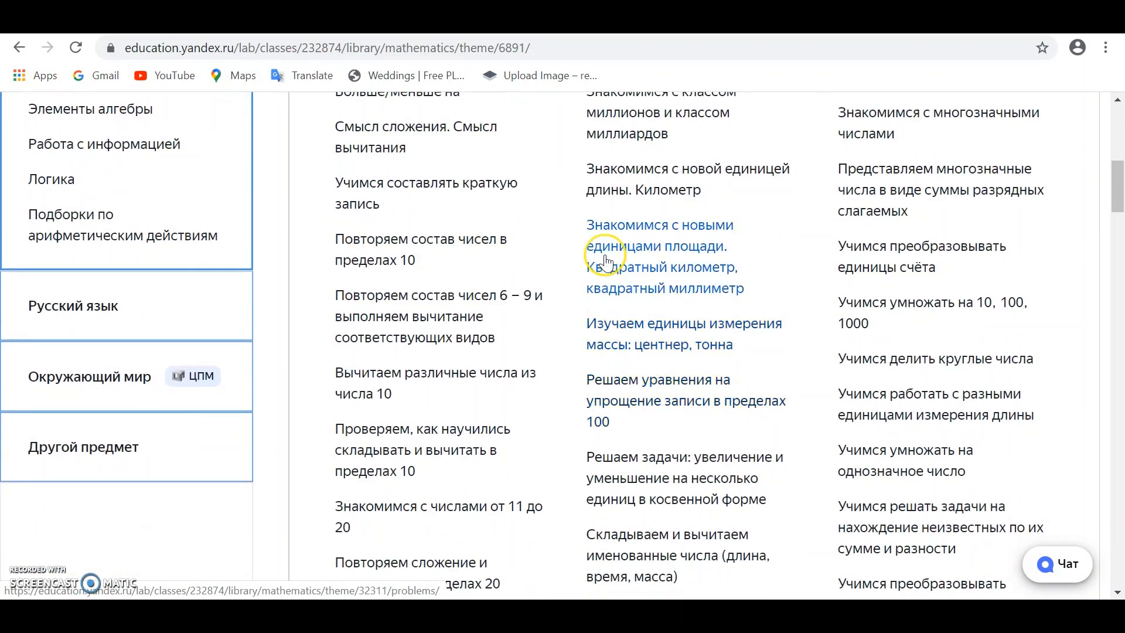
click(441, 187)
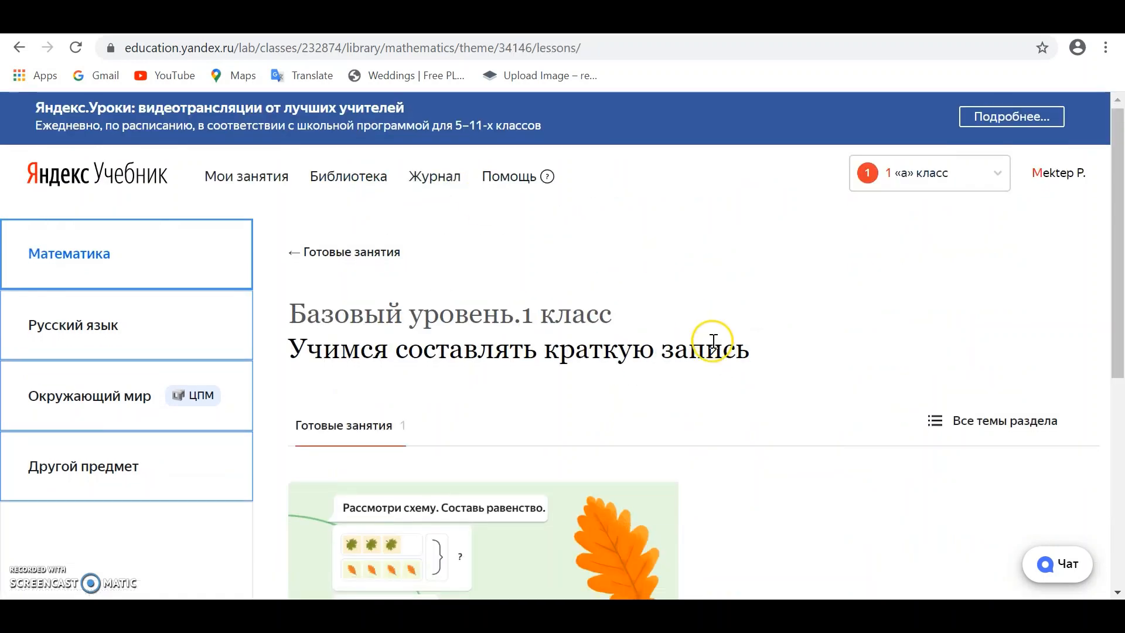
Preview all tasks of the ready-made lesson «Учимся составлять краткую запись» and add the lesson to «Мои занятия»
scroll(713, 342, down, 5)
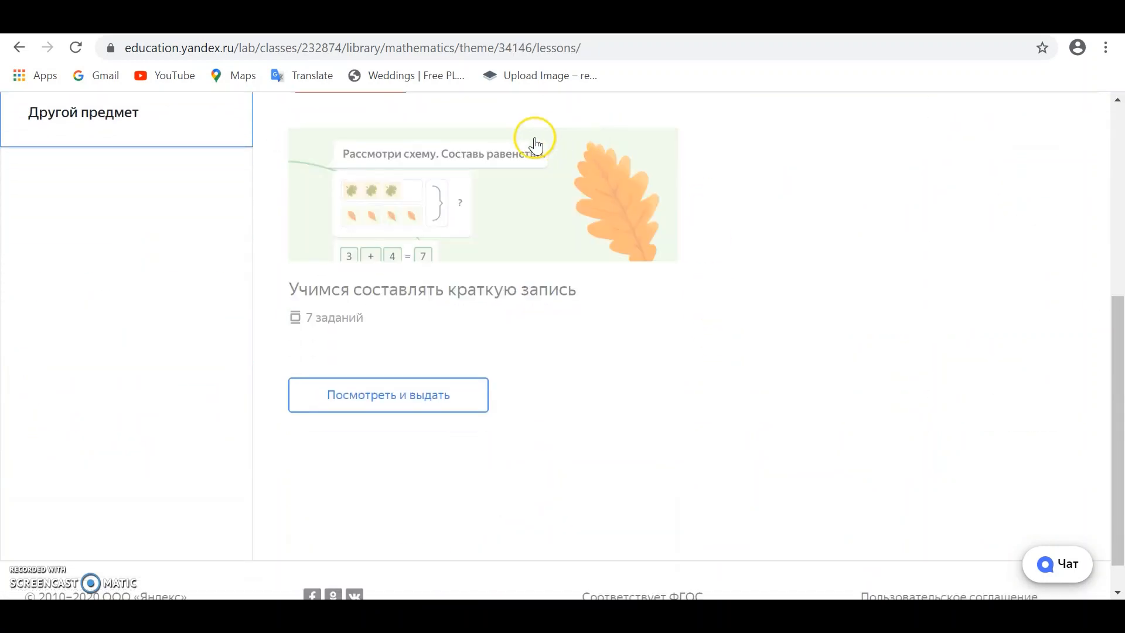
click(402, 403)
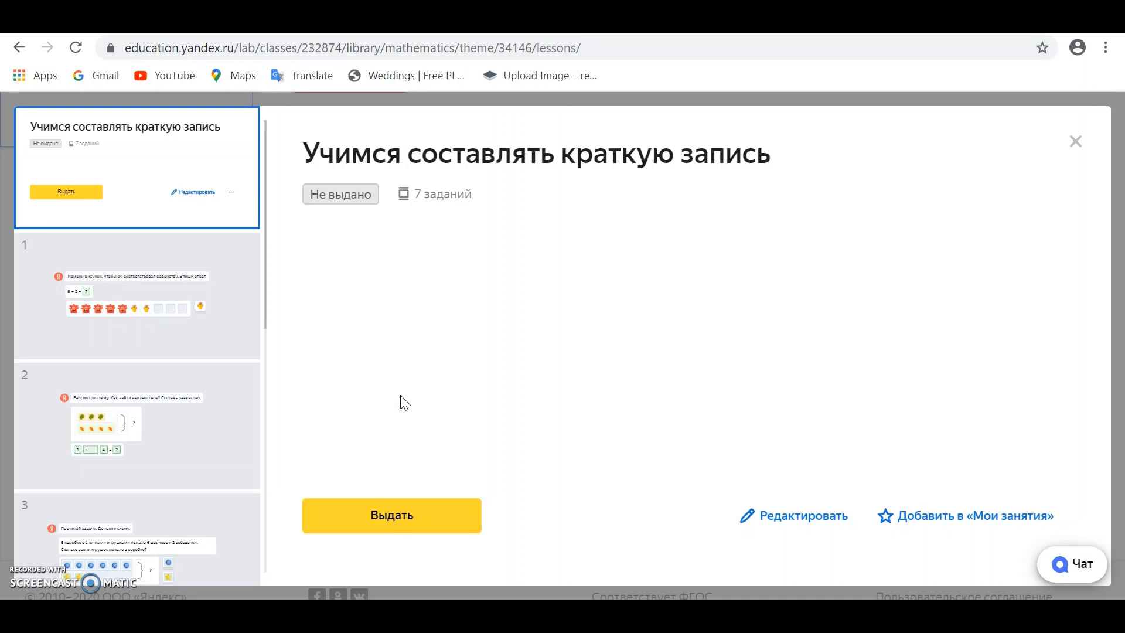
scroll(196, 337, down, 2)
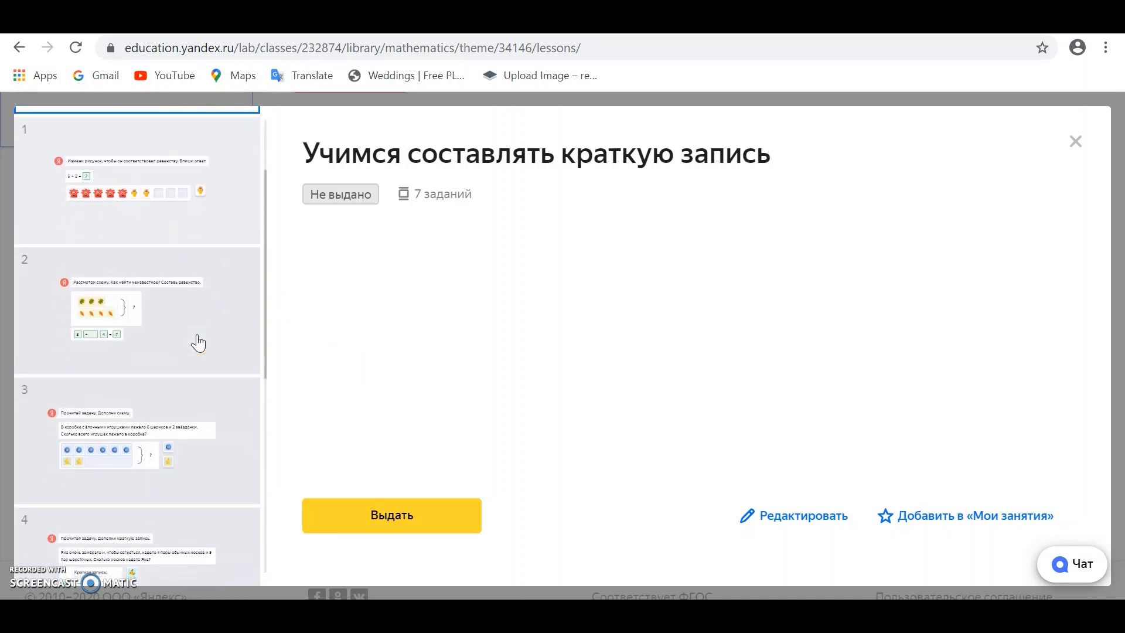
scroll(198, 343, down, 3)
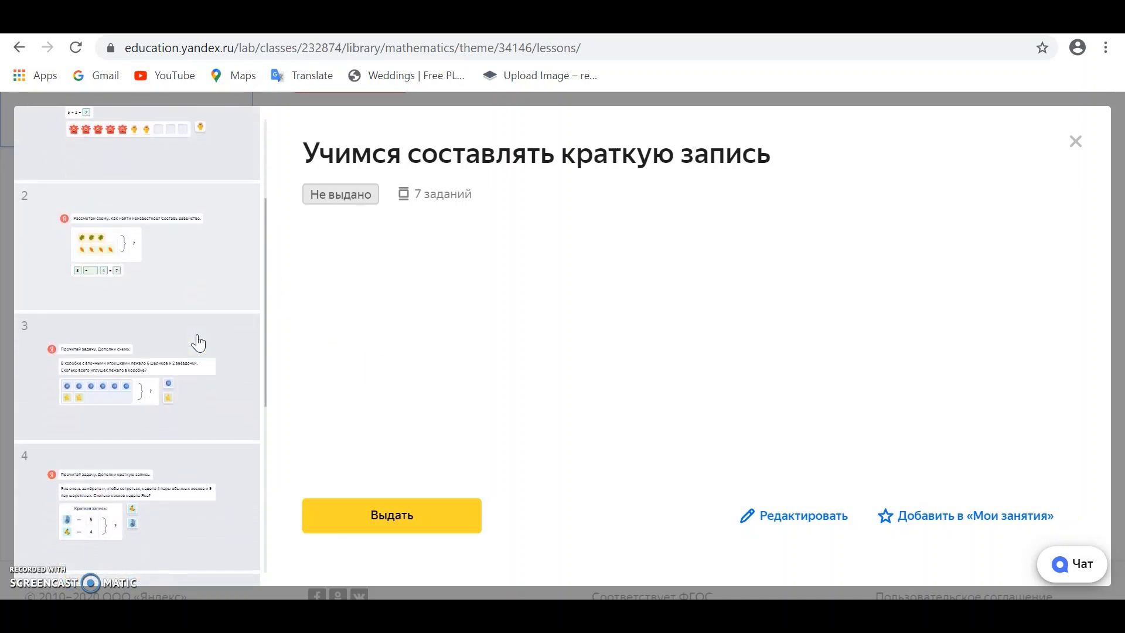
scroll(198, 342, down, 5)
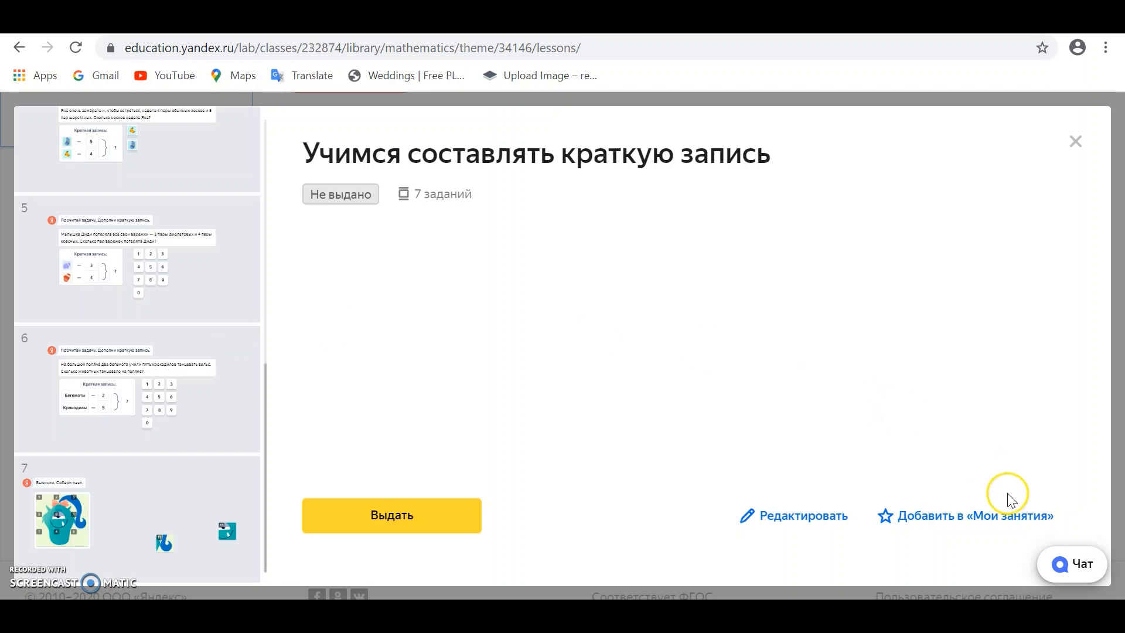
click(995, 532)
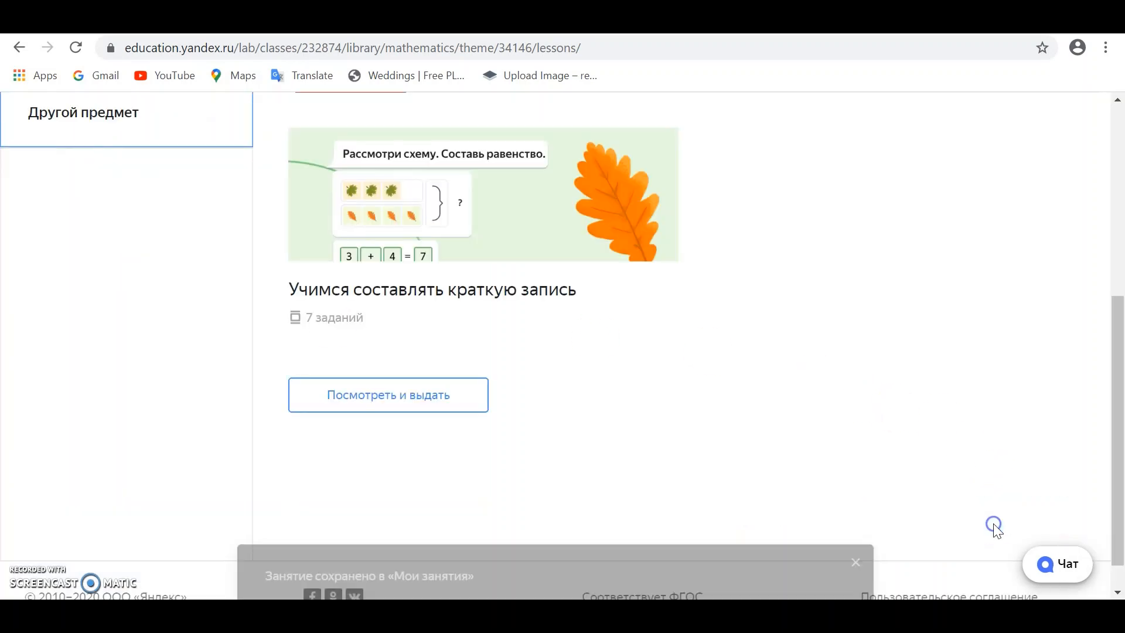
Go to Мои классы and review the student list of 1 «а» класс with its logins and school code
scroll(952, 255, up, 6)
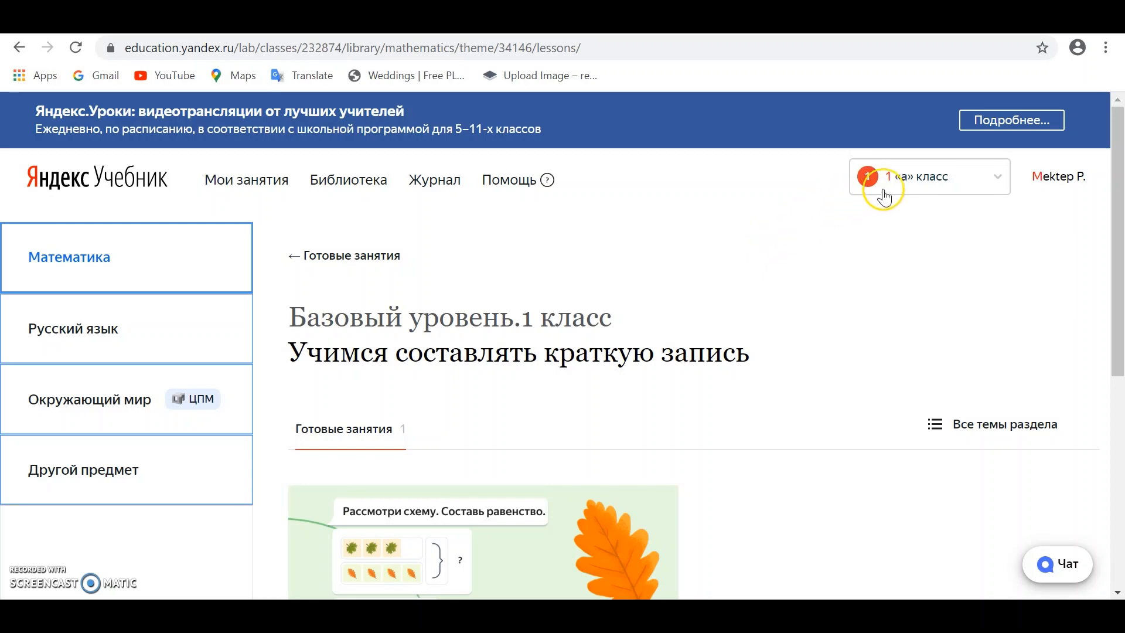
click(997, 184)
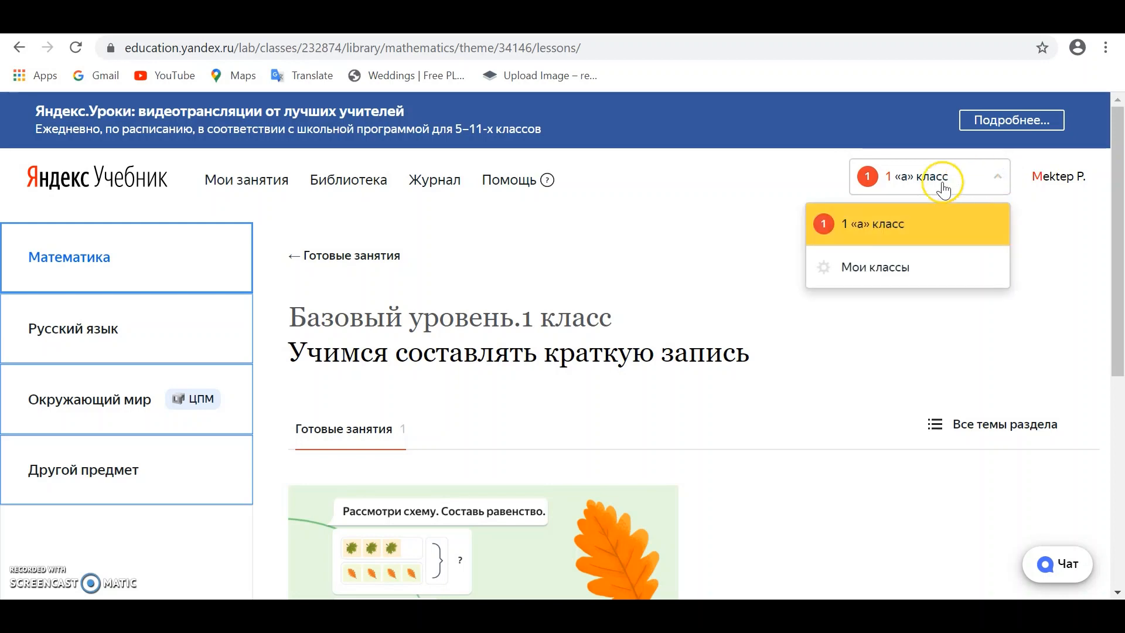
click(886, 271)
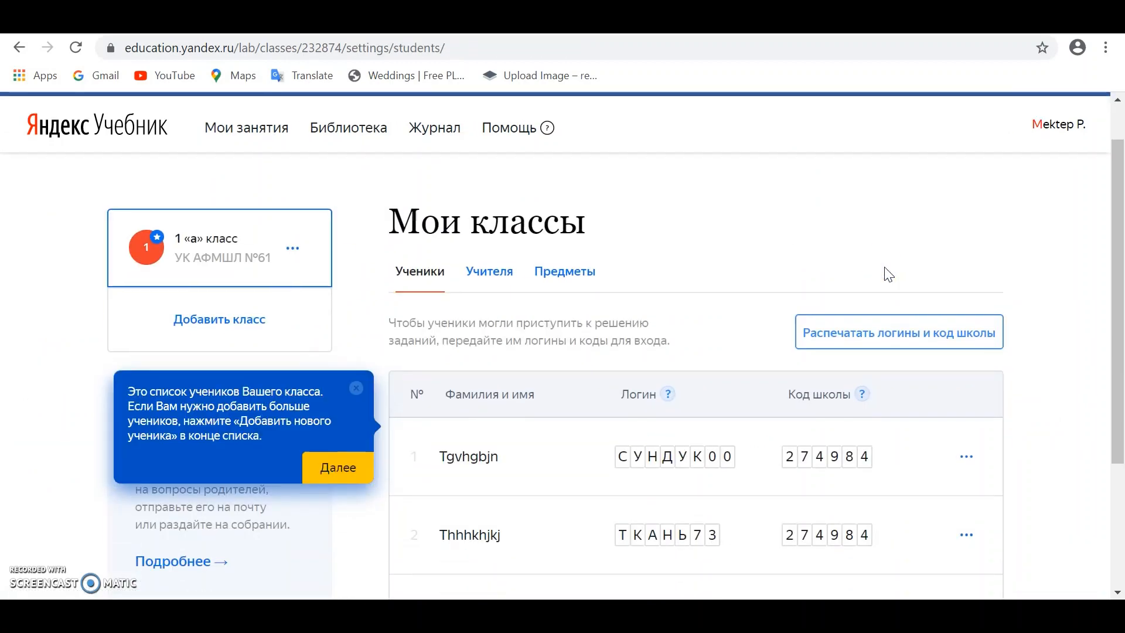
scroll(886, 275, down, 2)
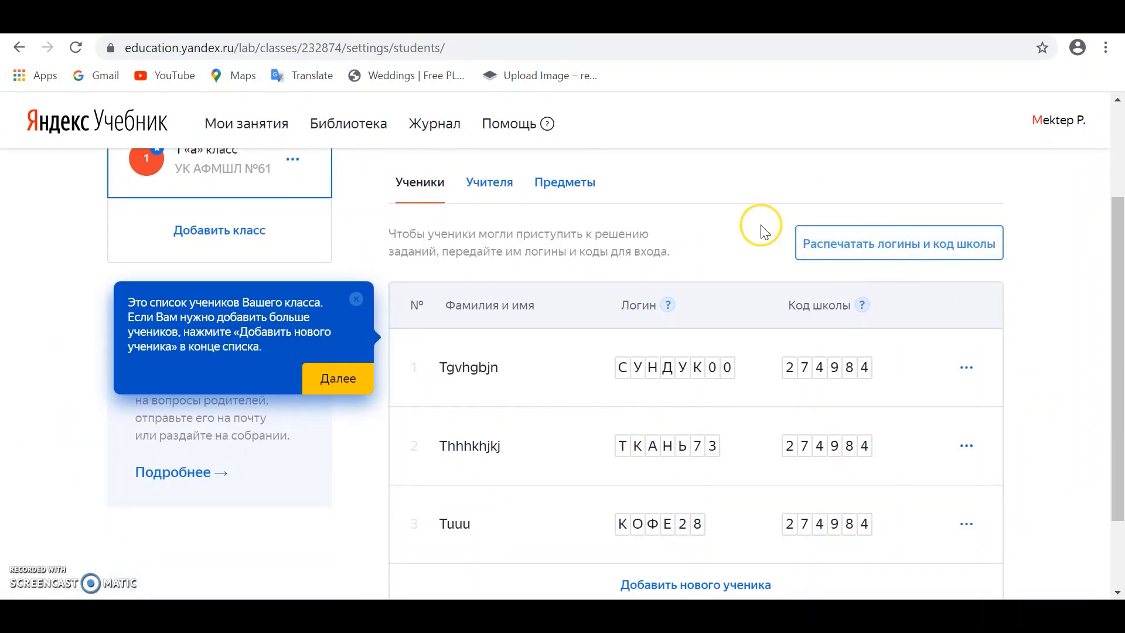
scroll(756, 229, down, 1)
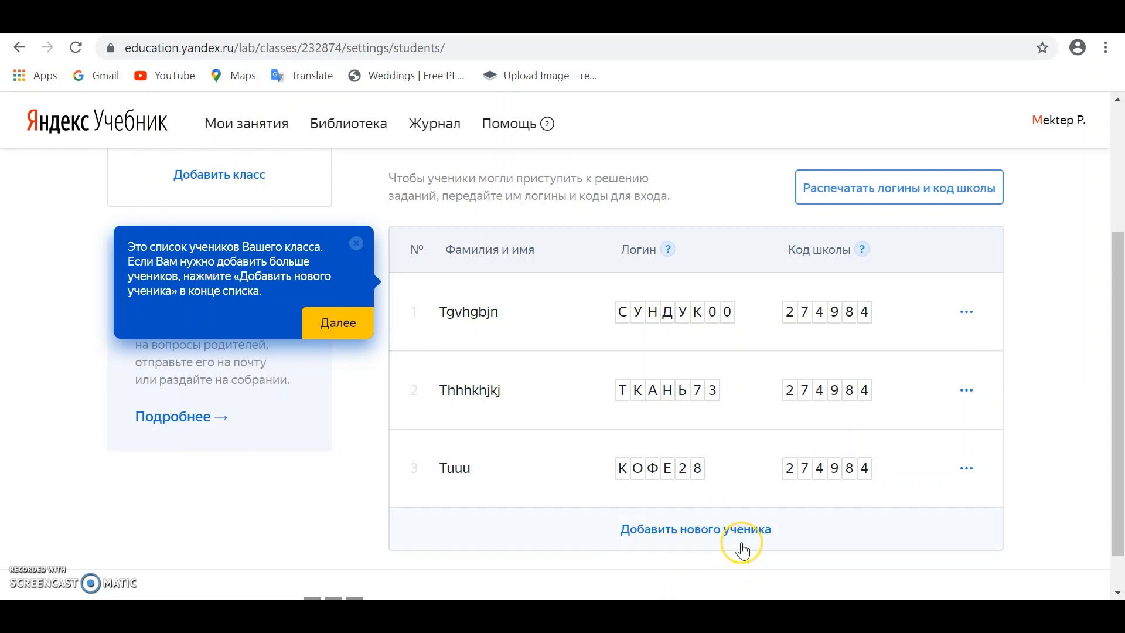
scroll(742, 551, up, 3)
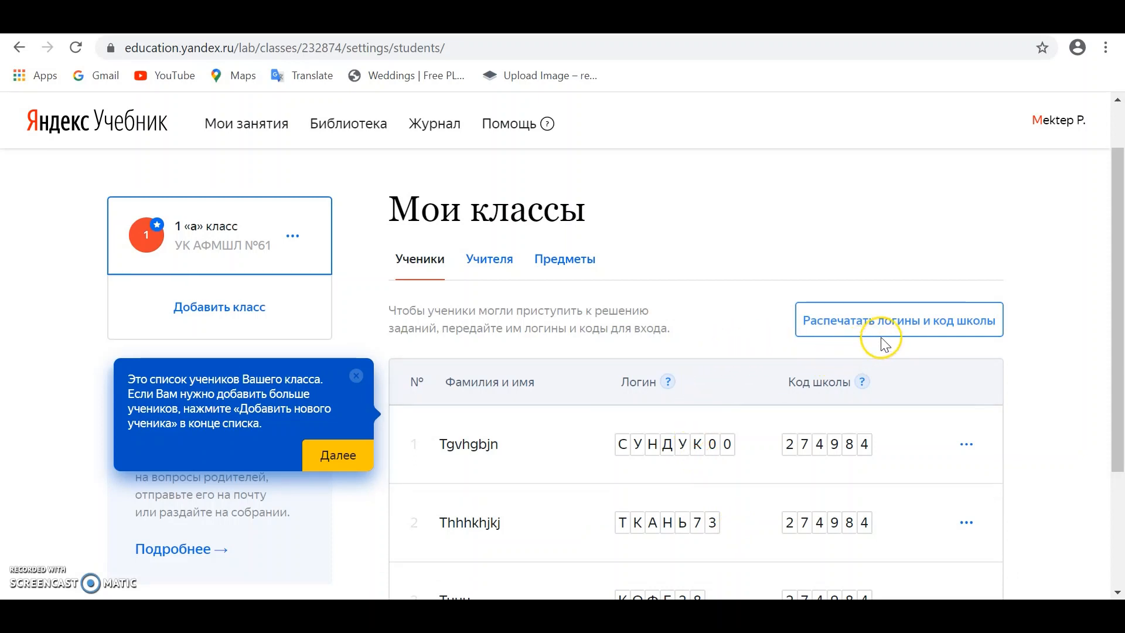
Open the printable cards with student logins and the school code, and examine their student and parent sections
click(955, 332)
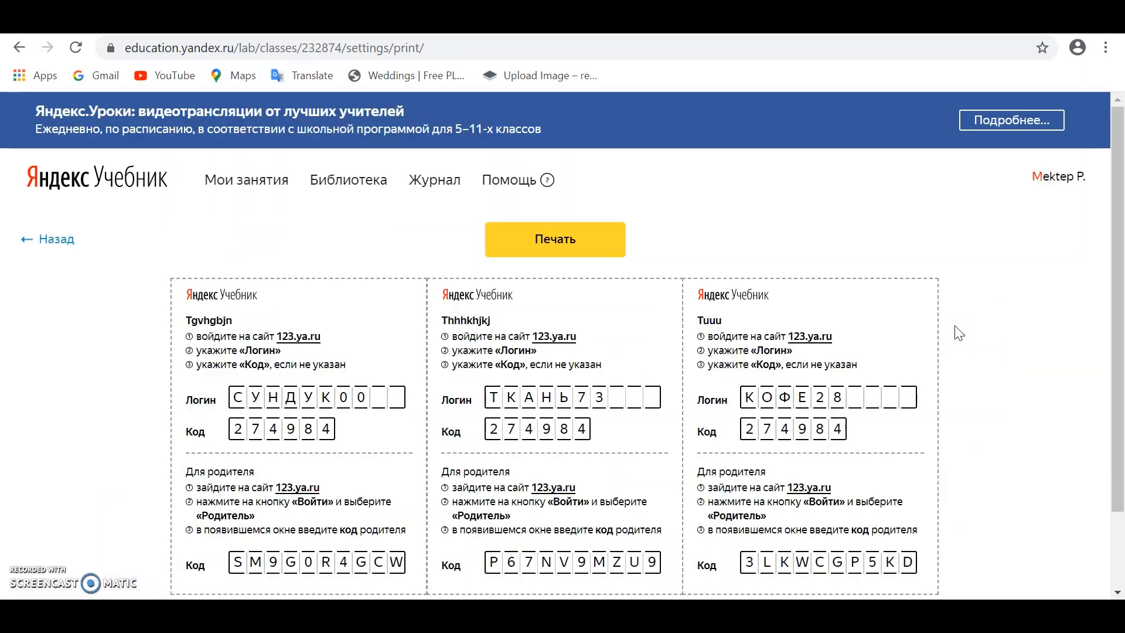
scroll(958, 333, down, 2)
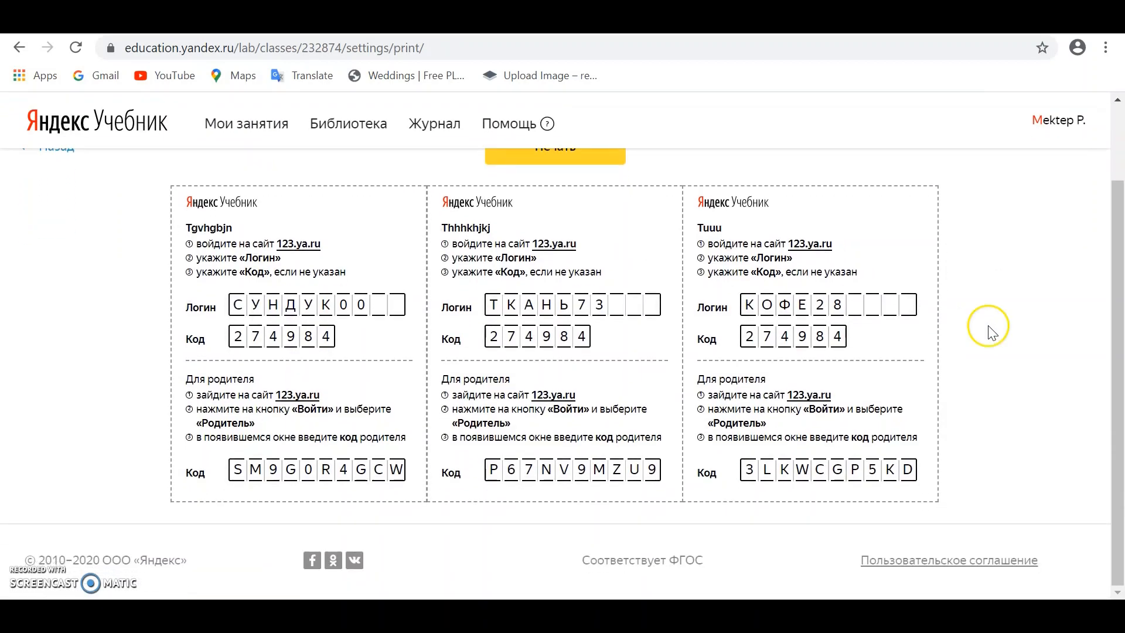
click(1005, 321)
click(368, 210)
click(282, 456)
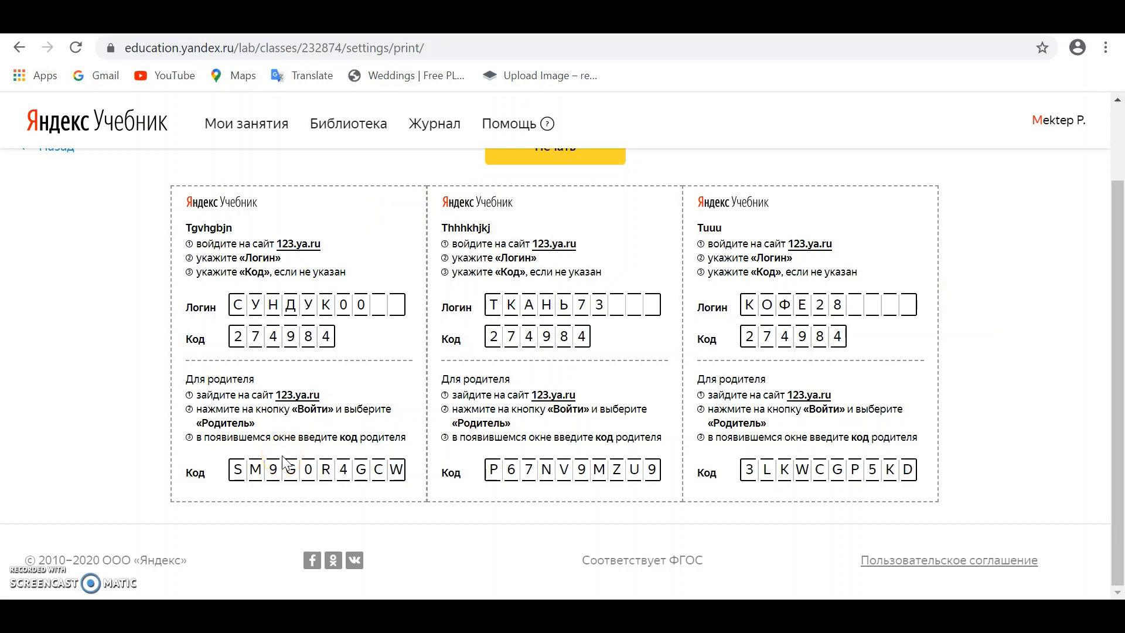